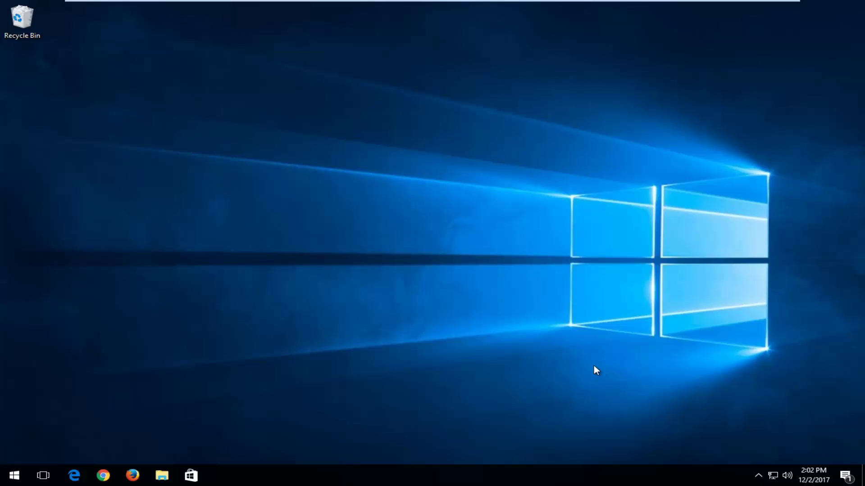
- Run regedit as administrator, allow it to make changes, and enlarge its window on the desktop
left_click(14, 476)
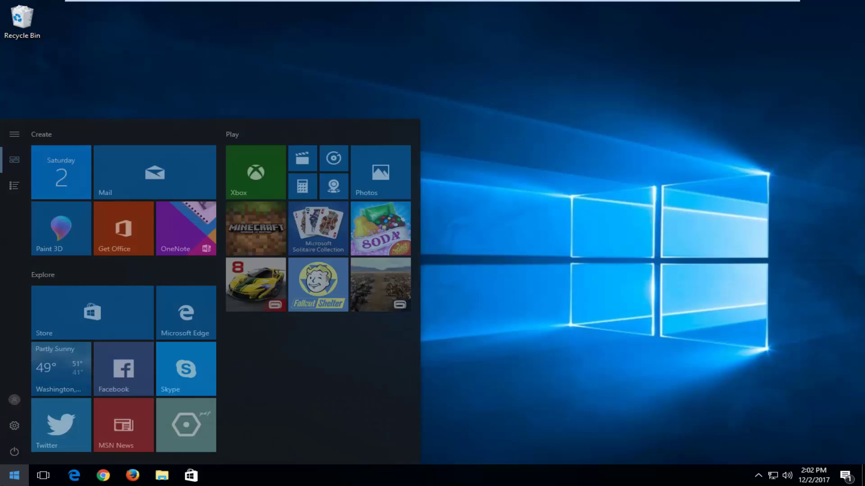
type("regedit")
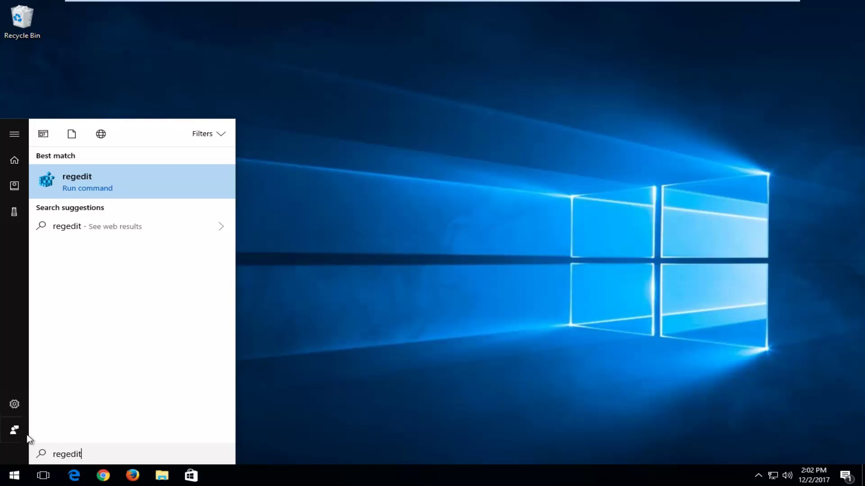
right_click(66, 179)
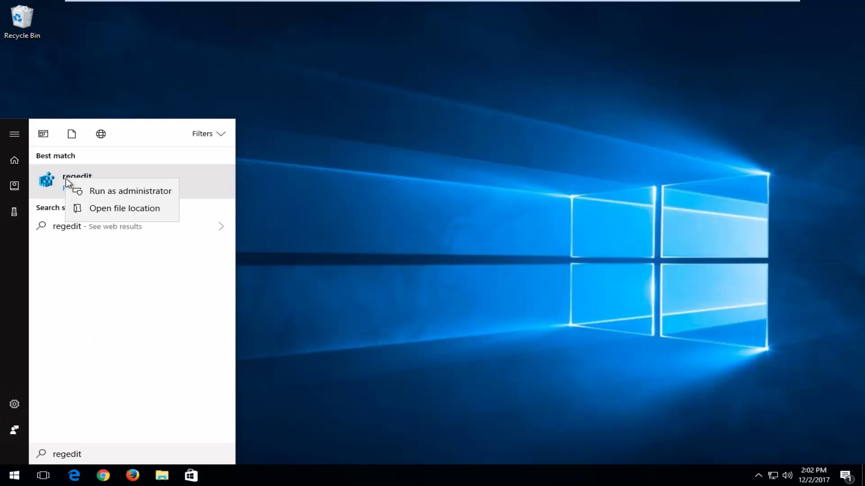
left_click(81, 190)
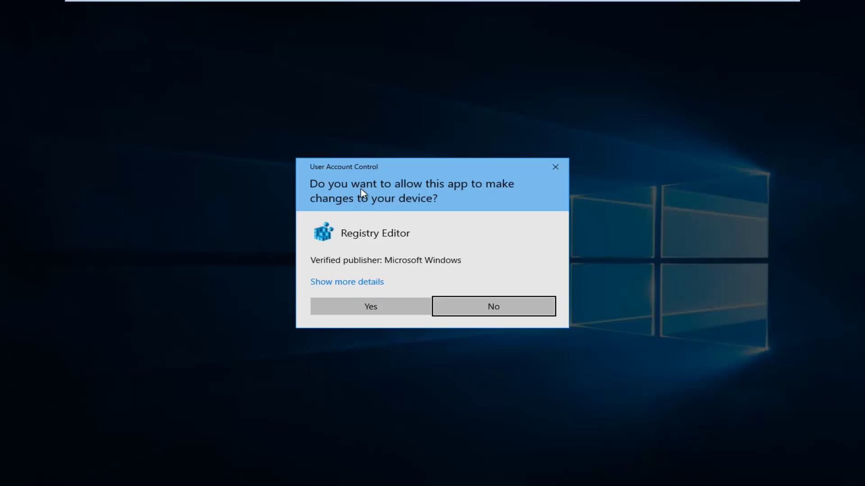
left_click(370, 302)
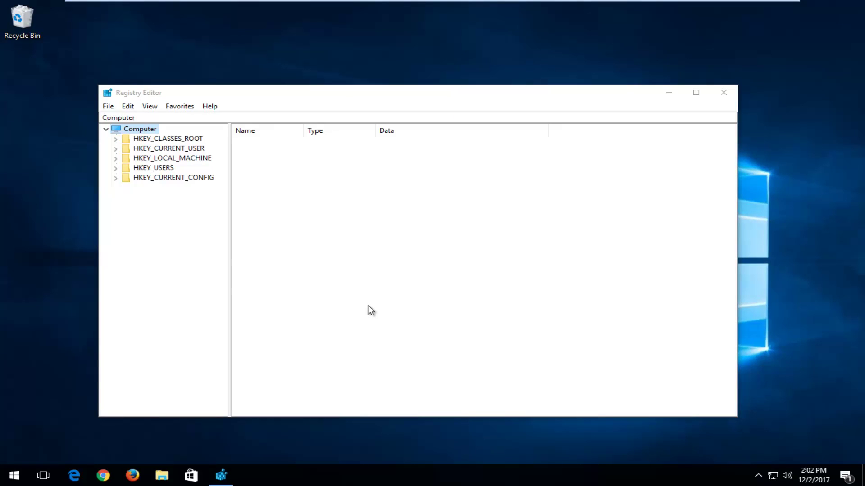
left_click_drag(504, 87, 487, 45)
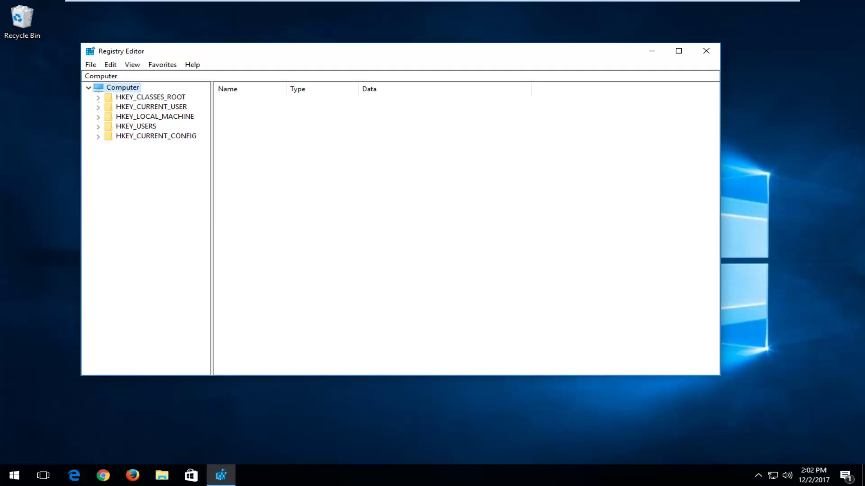
left_click_drag(720, 376, 808, 437)
- Expand HKEY_LOCAL_MACHINE\SOFTWARE\Microsoft and widen the key tree so the full subkey names fit
left_click(161, 97)
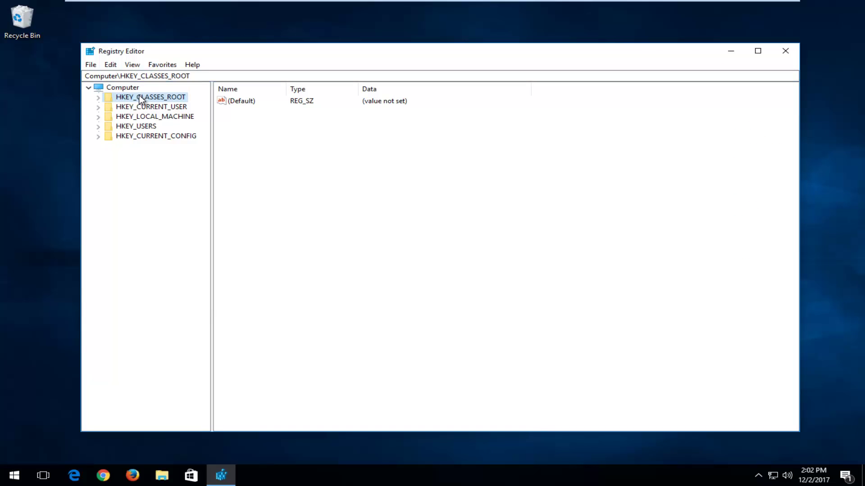
left_click(118, 118)
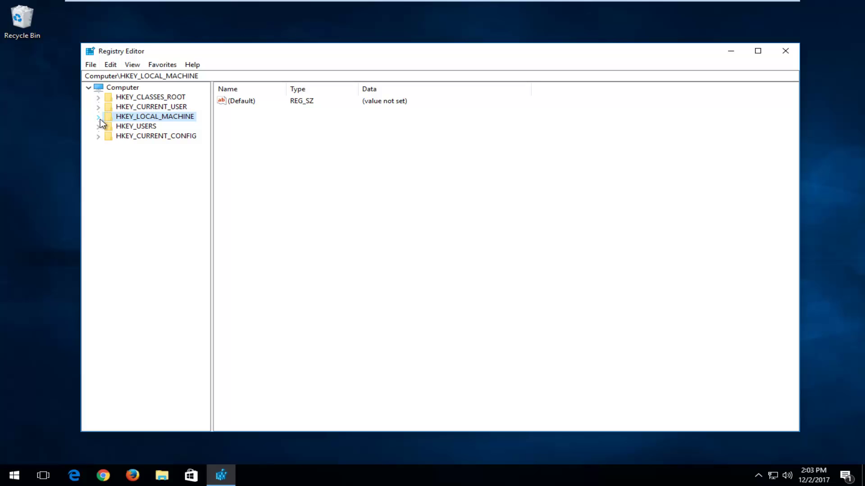
left_click(98, 118)
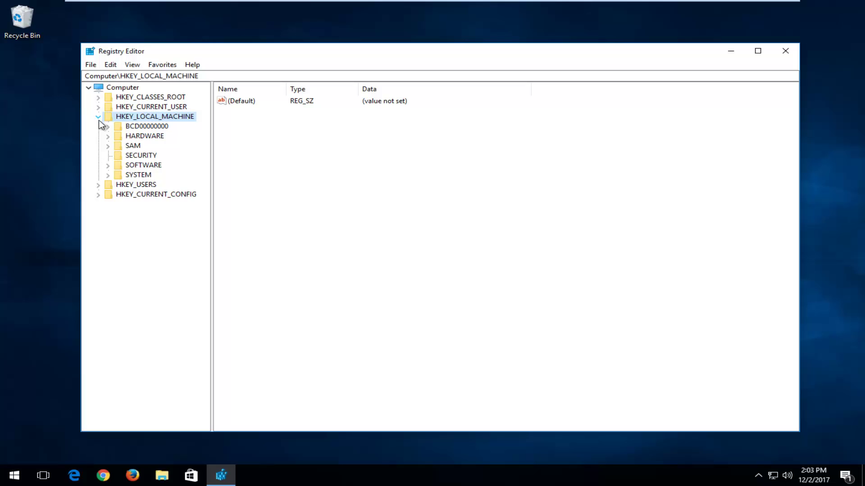
left_click(135, 165)
left_click(108, 167)
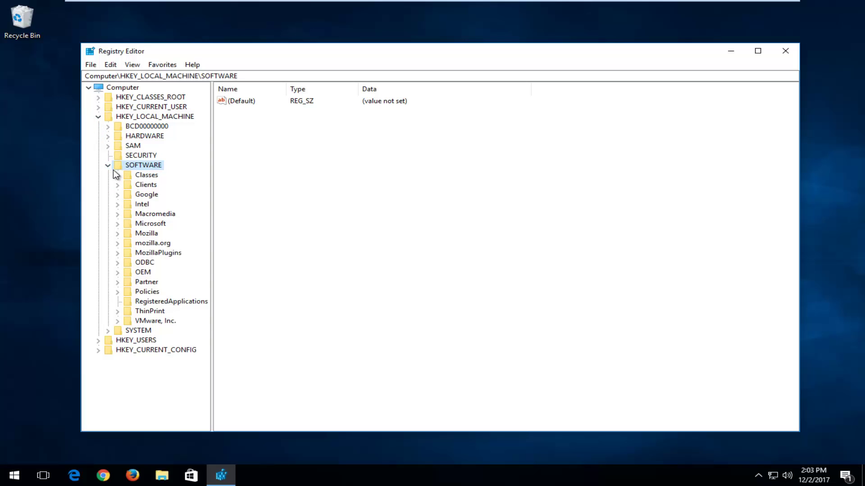
left_click(139, 224)
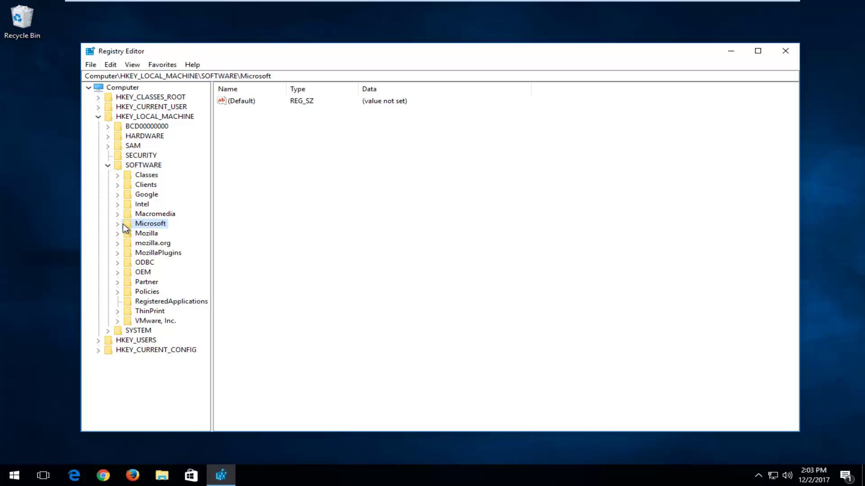
left_click(117, 224)
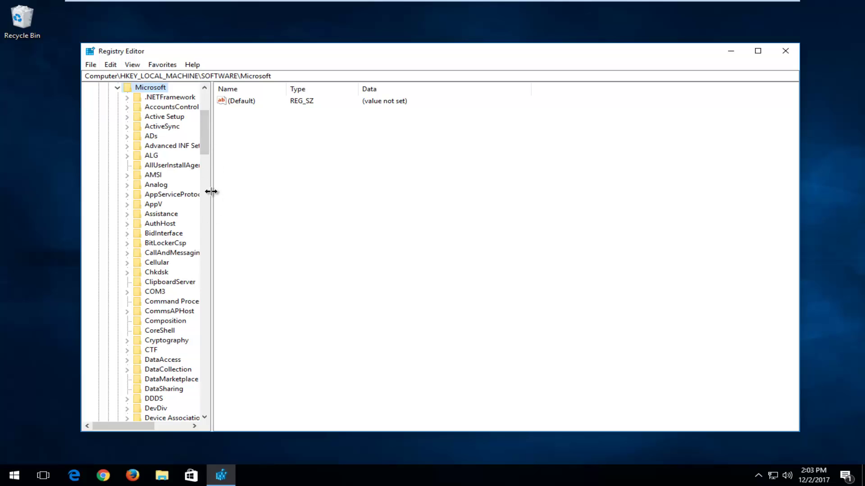
left_click_drag(210, 191, 293, 187)
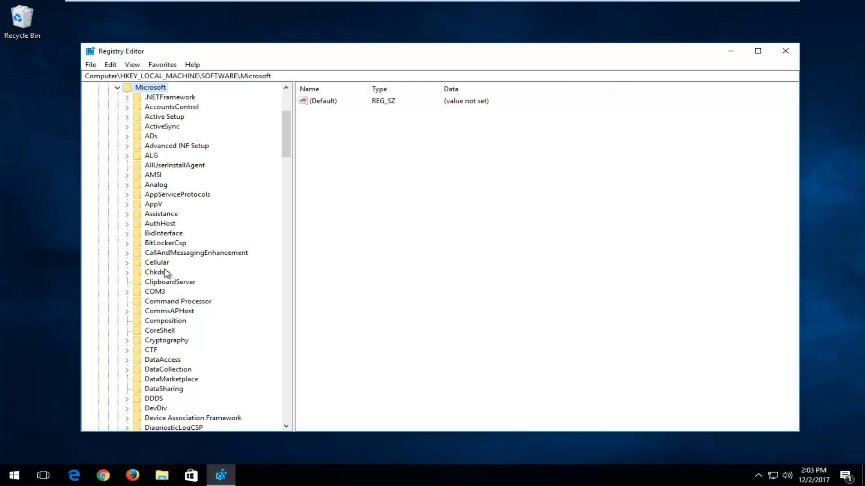
- Expand the Windows NT key under Microsoft and its CurrentVersion subkey
left_click(159, 283)
scroll(159, 281, "down", 20)
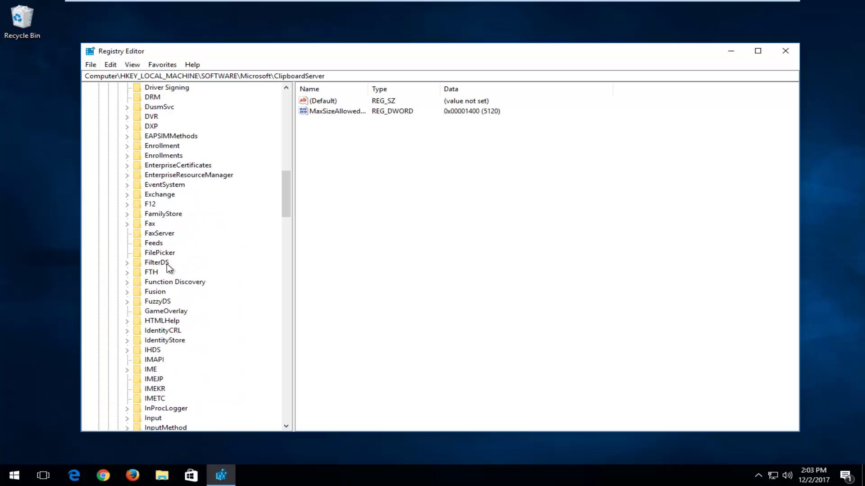
scroll(167, 268, "down", 20)
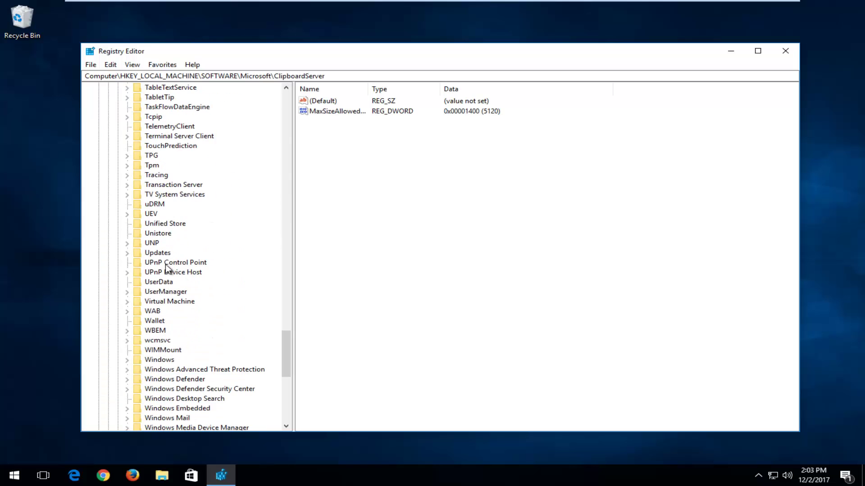
scroll(156, 306, "down", 2)
left_click(149, 349)
scroll(136, 345, "down", 1)
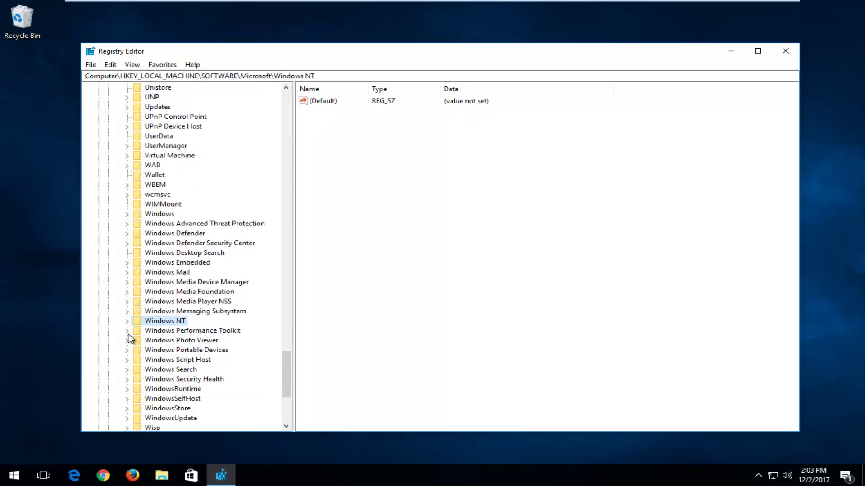
left_click(126, 321)
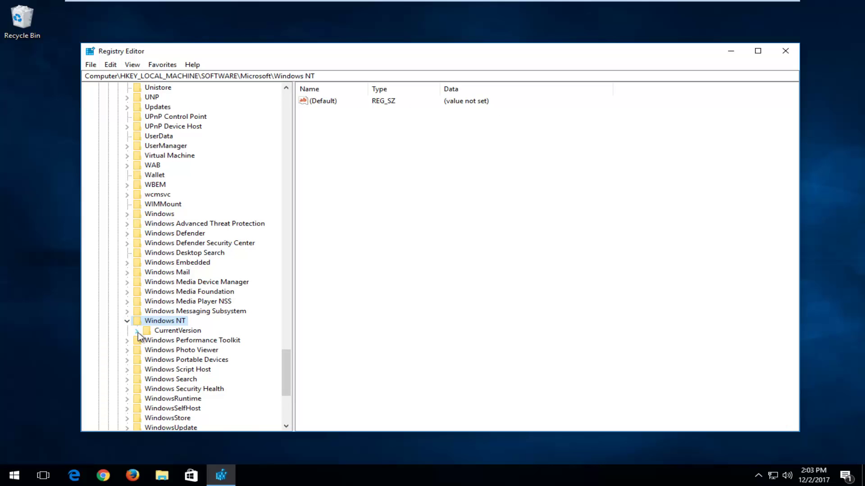
left_click(136, 331)
- Open the SystemProfile key under CurrentVersion\Multimedia and widen the Name column to fit its value names
scroll(227, 311, "down", 8)
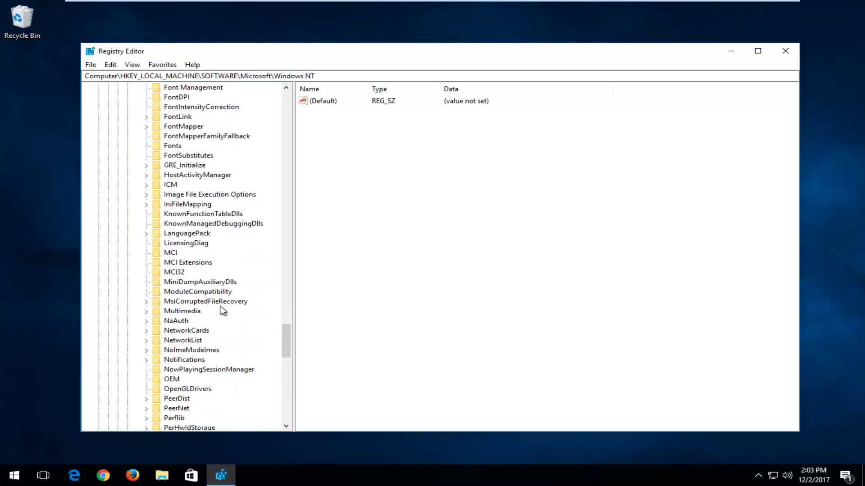
left_click(182, 311)
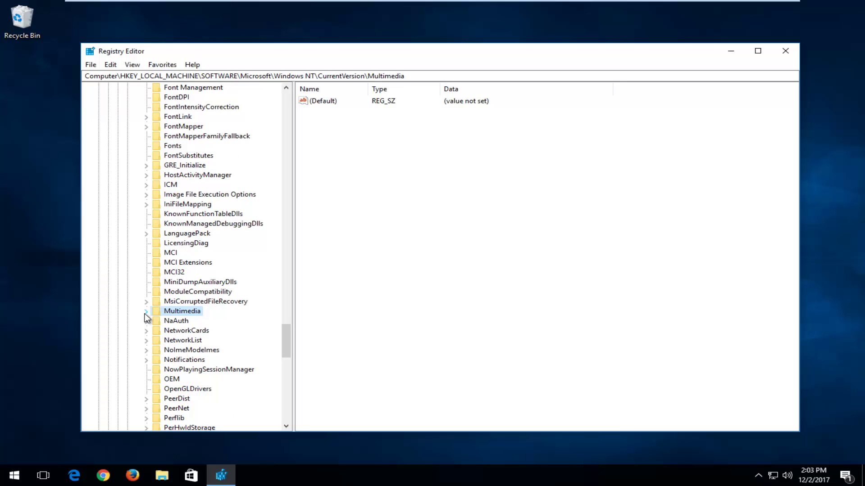
left_click(144, 314)
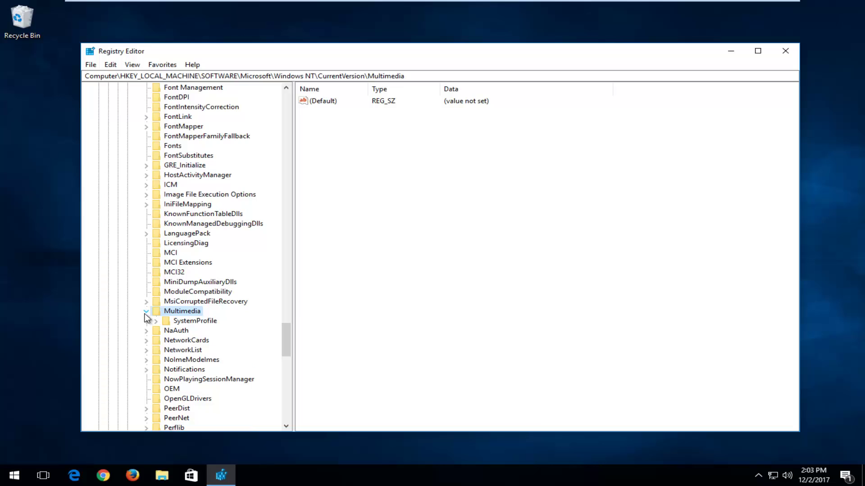
left_click(186, 321)
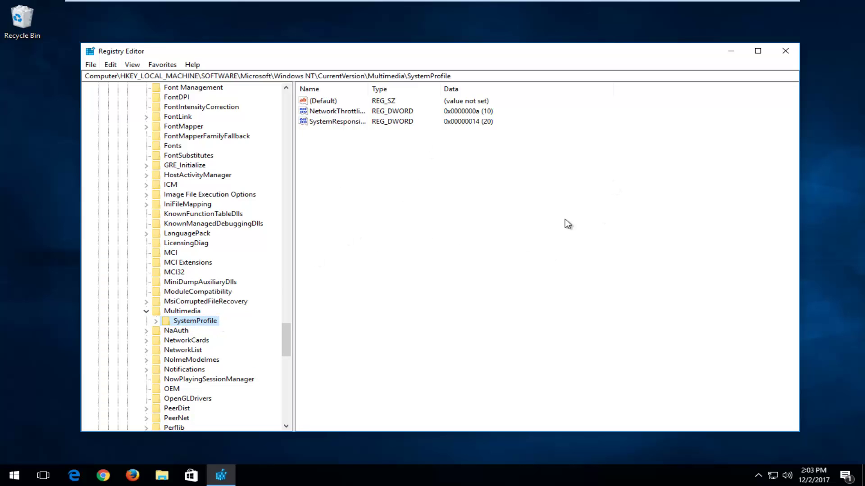
left_click_drag(368, 88, 440, 88)
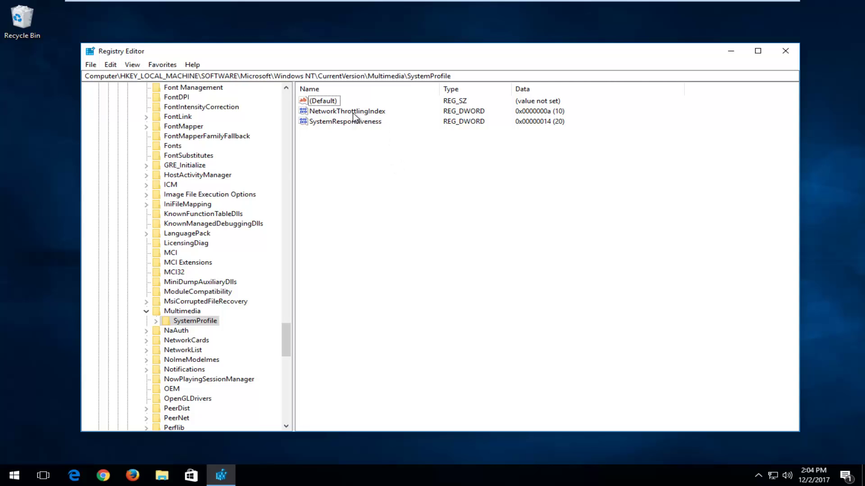
- Set the NetworkThrottlingIndex value data to FFFFFFFF in hexadecimal
left_click(324, 112)
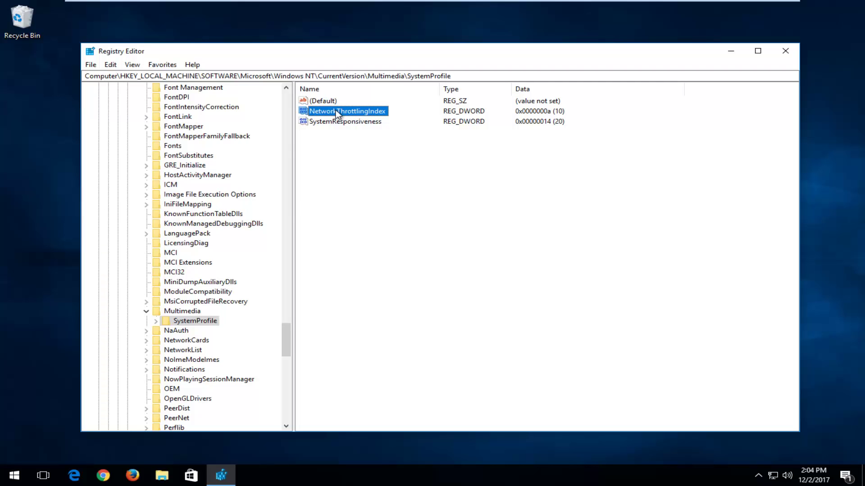
double_click(336, 112)
left_click_drag(204, 100, 495, 145)
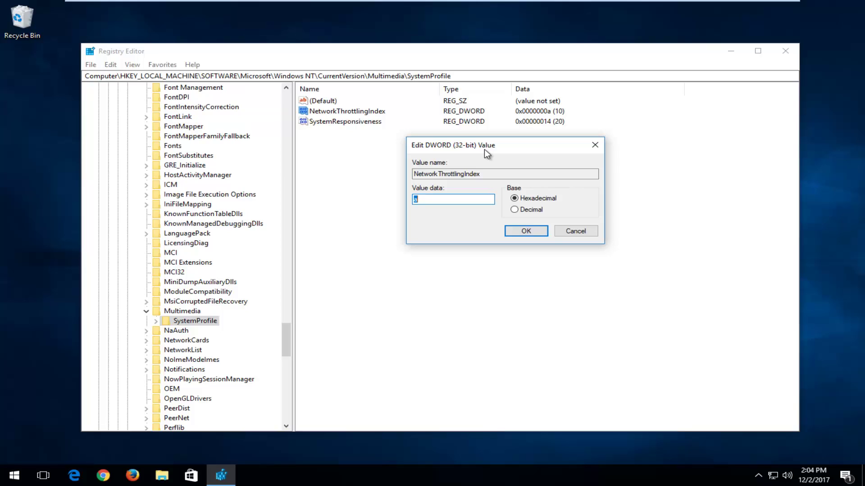
type("ff")
key("BackSpace")
key("BackSpace")
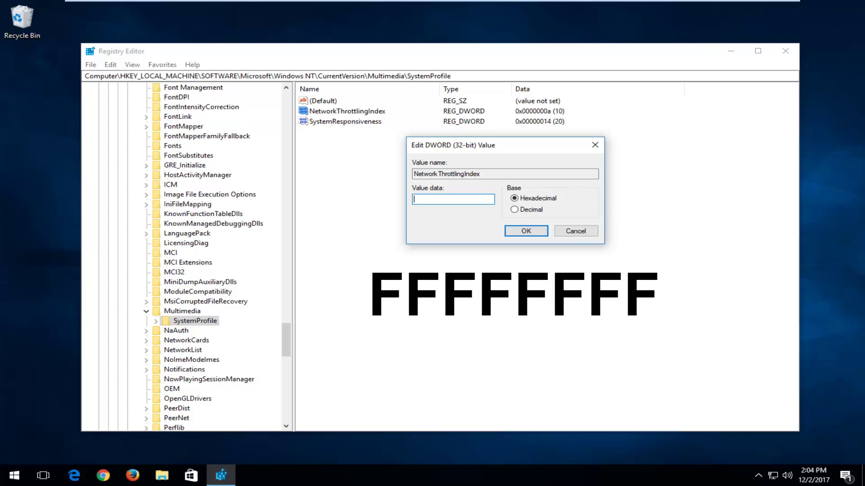
type("FFFFFFFF")
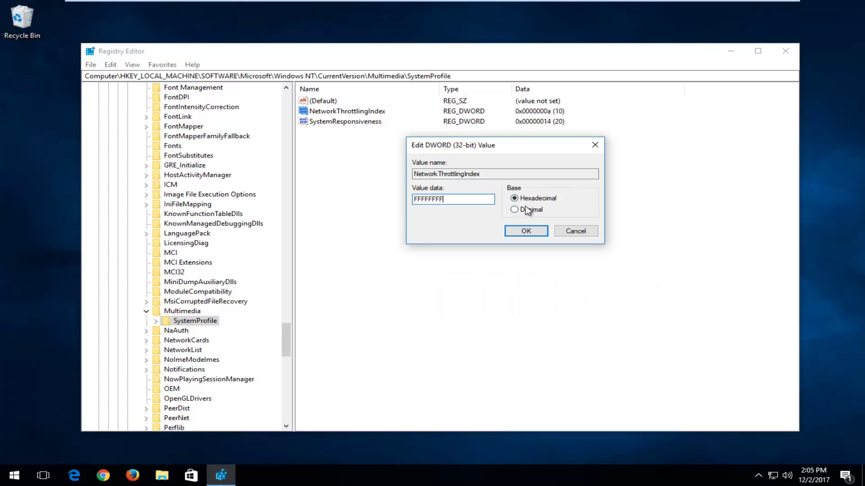
left_click(522, 231)
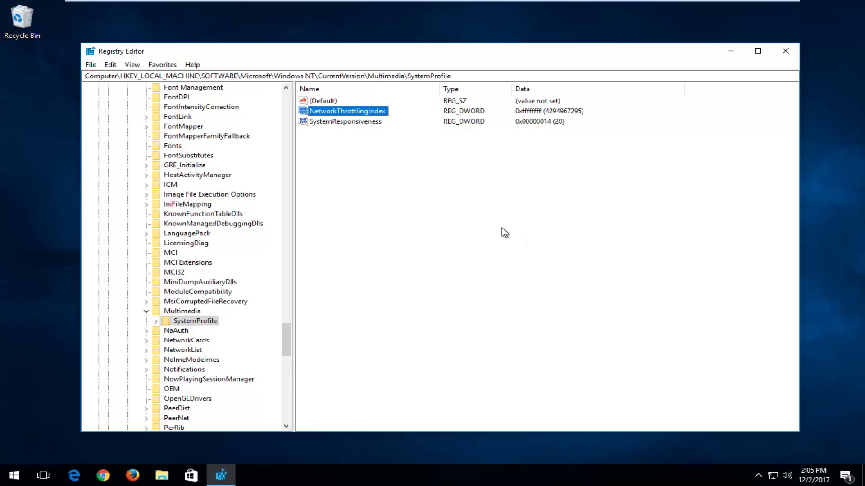
- Collapse the Multimedia, Microsoft, SOFTWARE and HKEY_LOCAL_MACHINE keys in the registry tree
left_click(147, 311)
left_click_drag(284, 336, 292, 116)
left_click(118, 224)
left_click(107, 165)
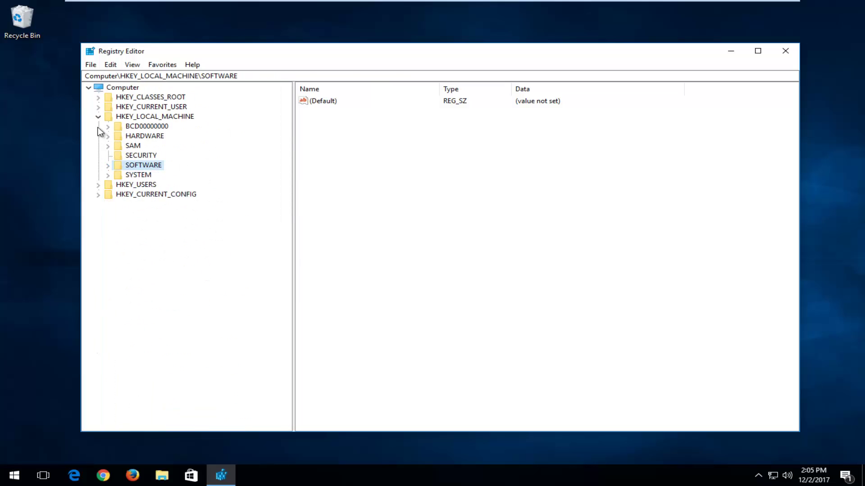
left_click(97, 117)
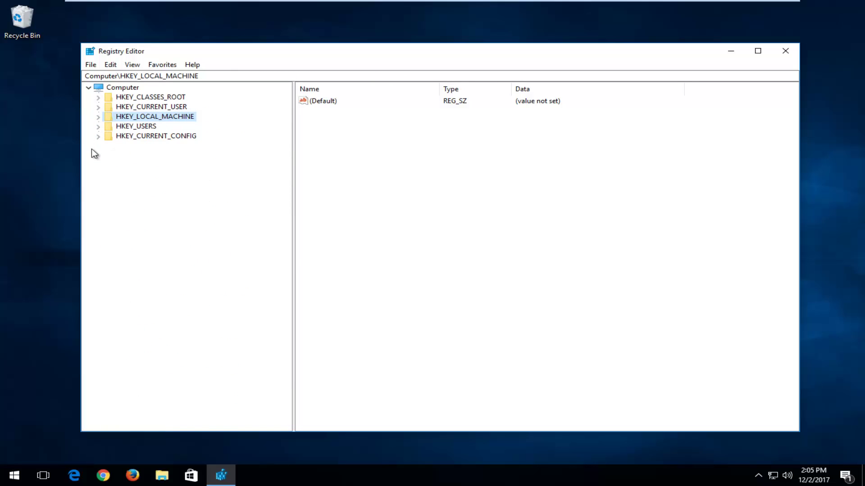
- Expand HKEY_LOCAL_MACHINE, SYSTEM, CurrentControlSet and its Services key in the registry tree
left_click(98, 116)
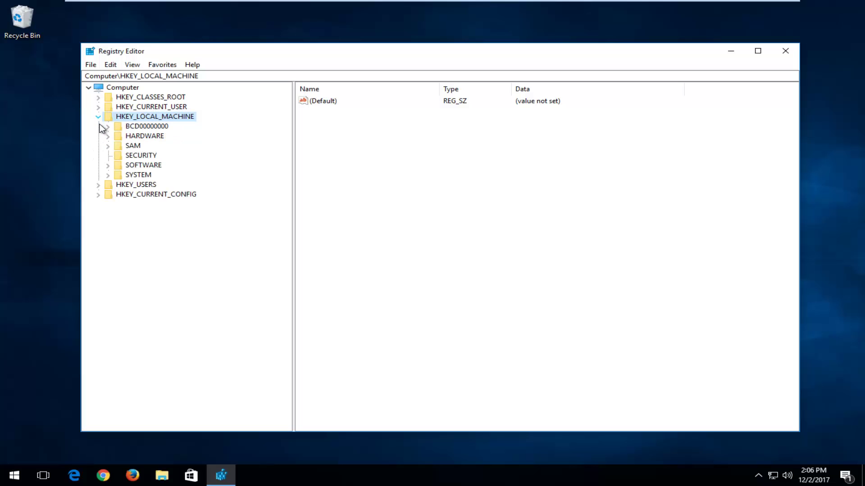
left_click(108, 175)
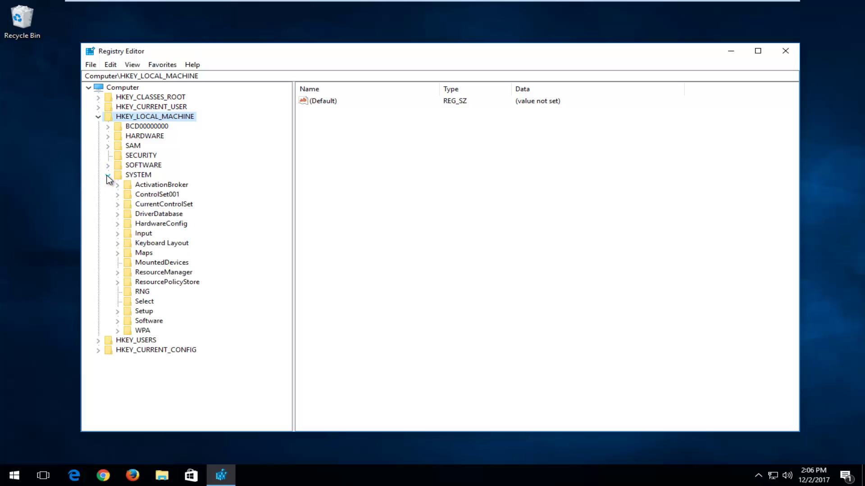
left_click(117, 204)
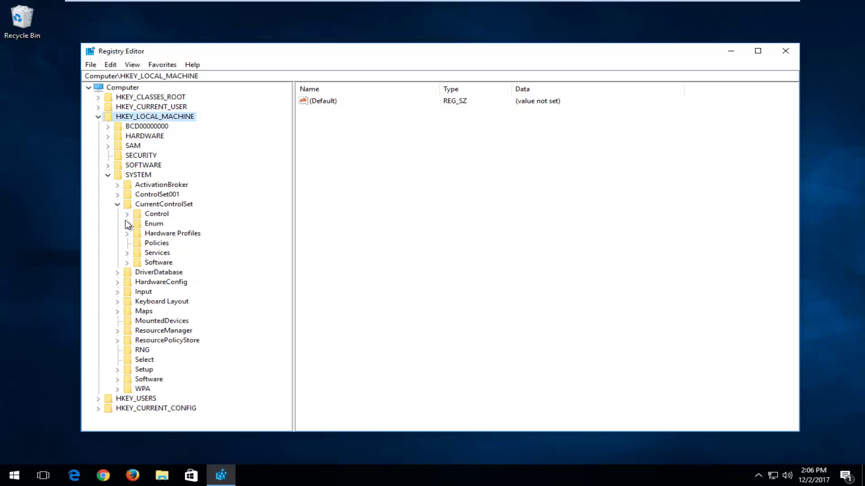
left_click(127, 254)
- Find the Tcpip key under Services, select it and expand its subkeys
scroll(140, 231, "down", 20)
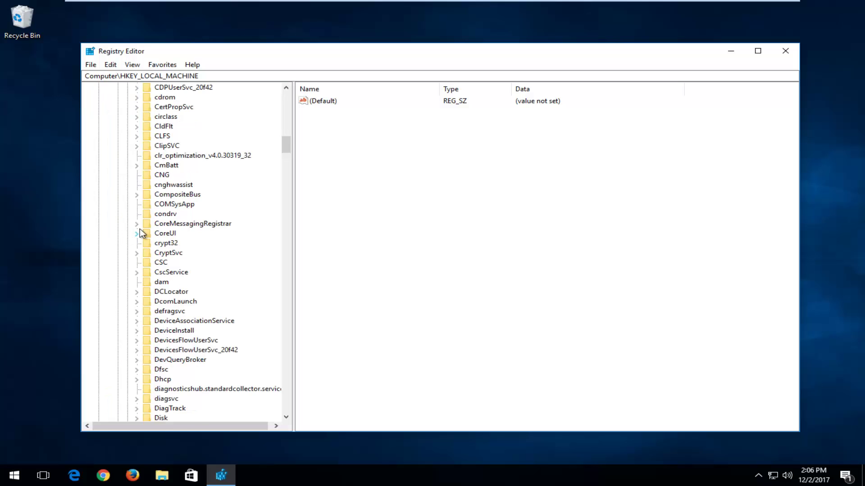
scroll(140, 229, "down", 20)
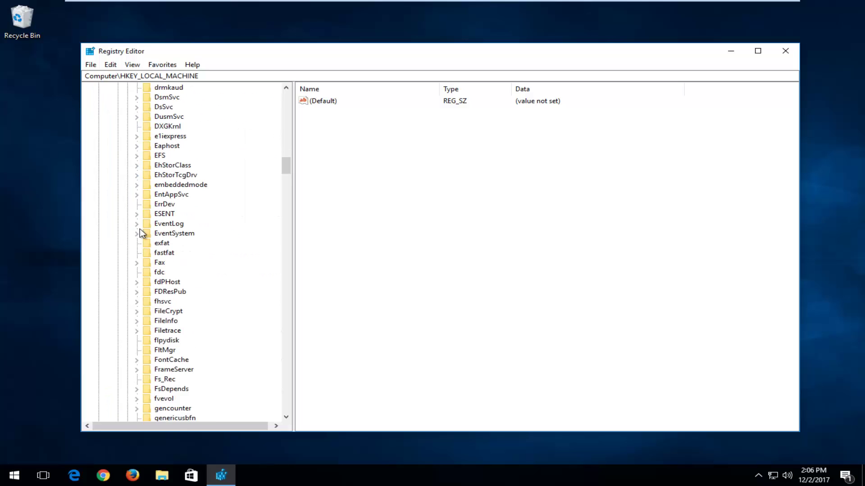
scroll(139, 229, "down", 20)
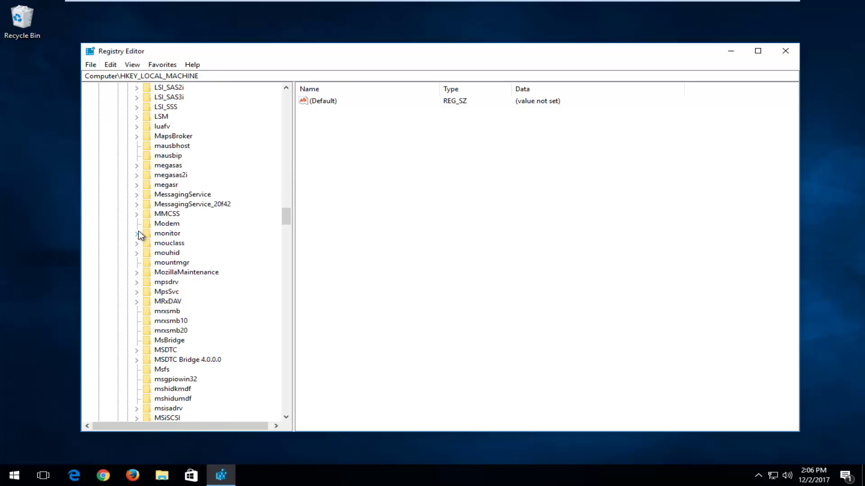
scroll(138, 235, "down", 20)
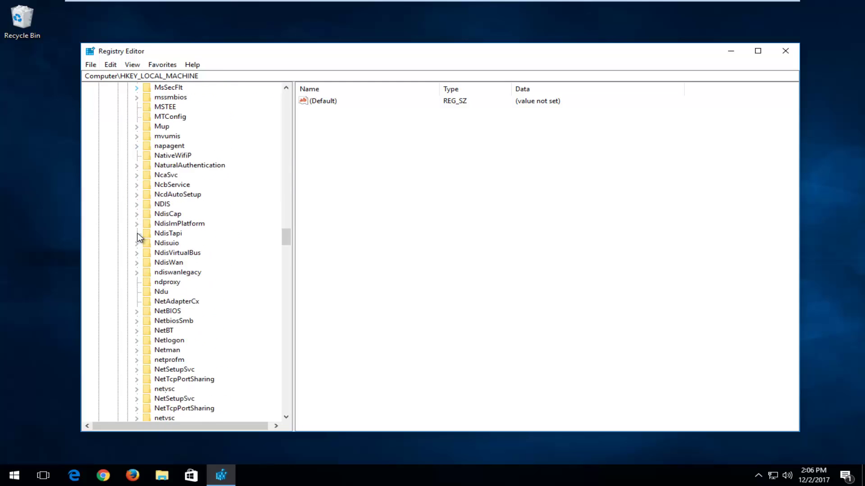
scroll(139, 236, "down", 20)
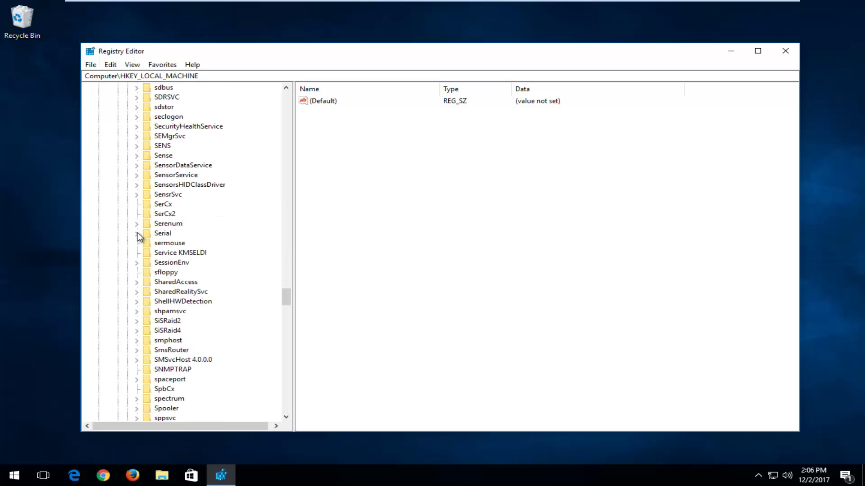
scroll(138, 235, "down", 3)
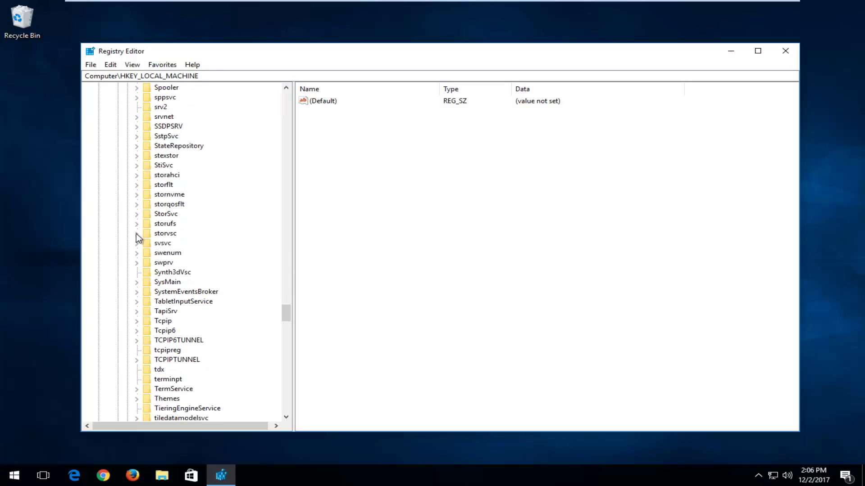
left_click(160, 322)
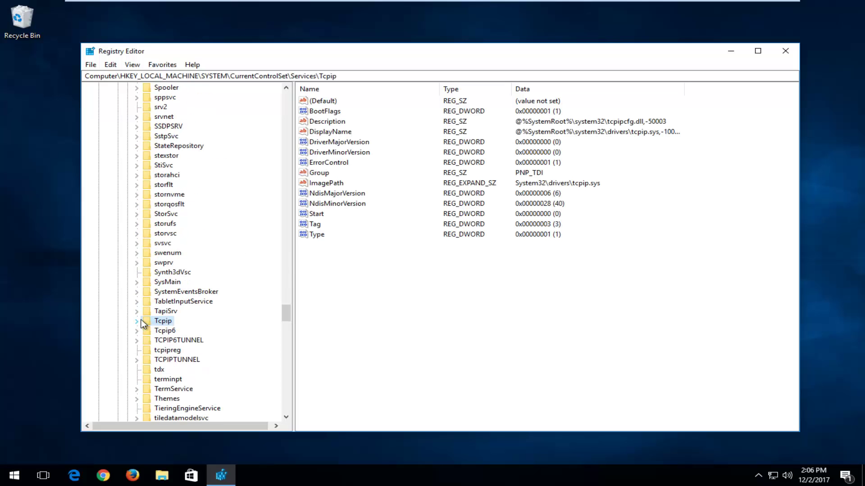
left_click(138, 322)
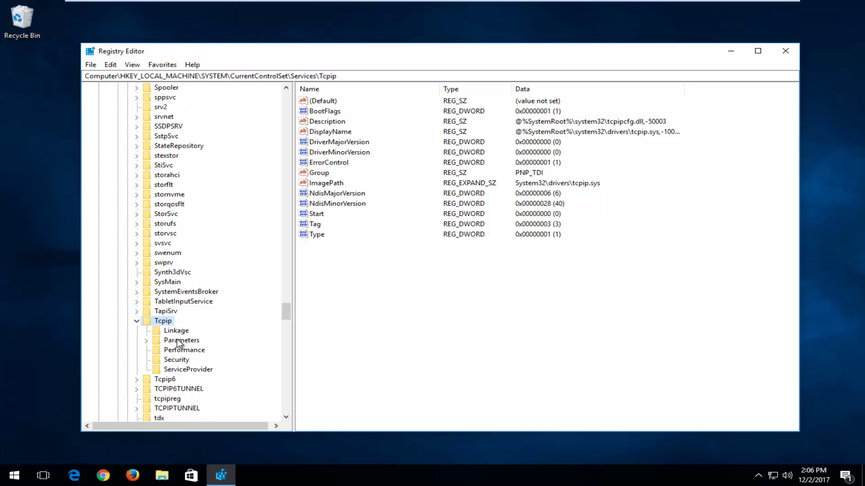
- Open Parameters\Interfaces under Tcpip, expand it and widen the tree pane to fit the full interface key names
left_click(179, 341)
left_click(145, 341)
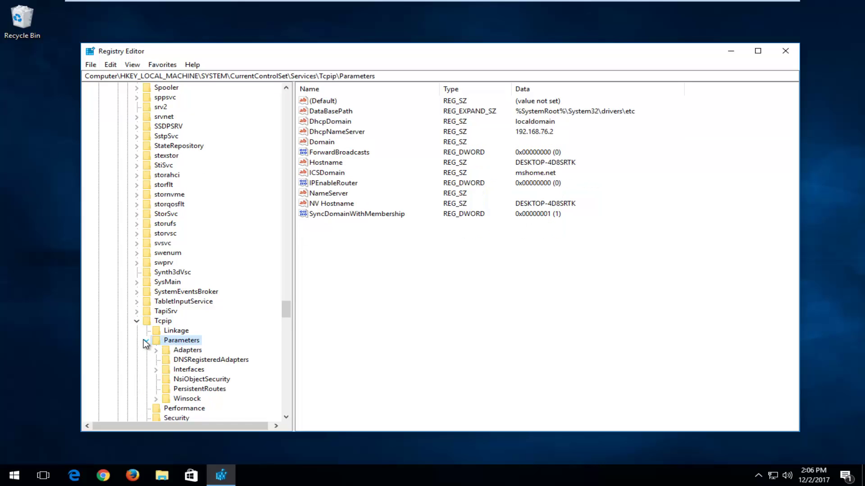
left_click(179, 372)
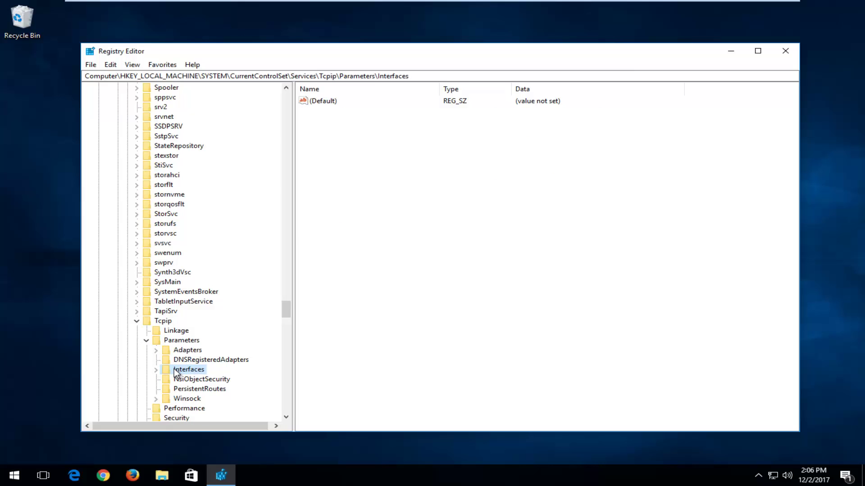
left_click(155, 369)
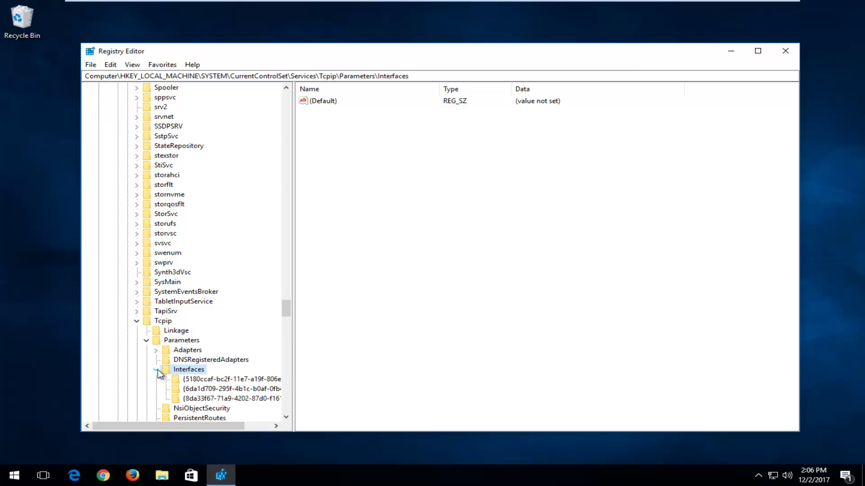
scroll(221, 383, "down", 2)
left_click_drag(297, 323, 331, 323)
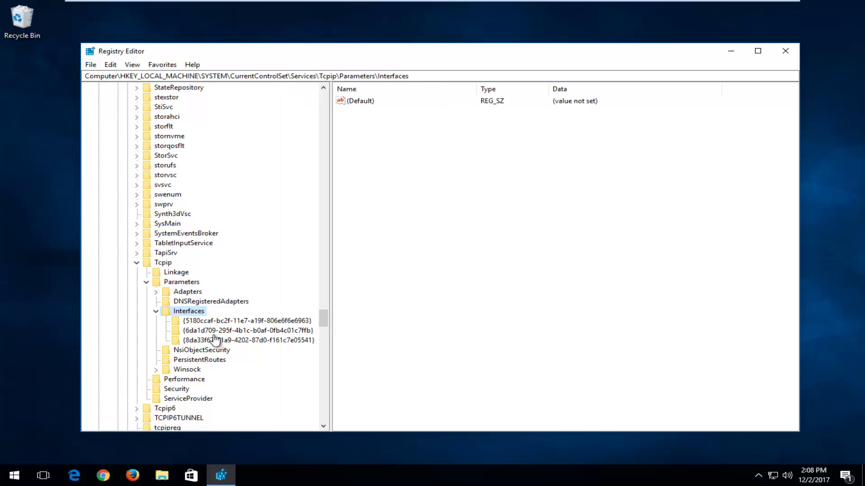
- Examine and compare the values stored in each of the three interface keys under Interfaces
left_click(206, 323)
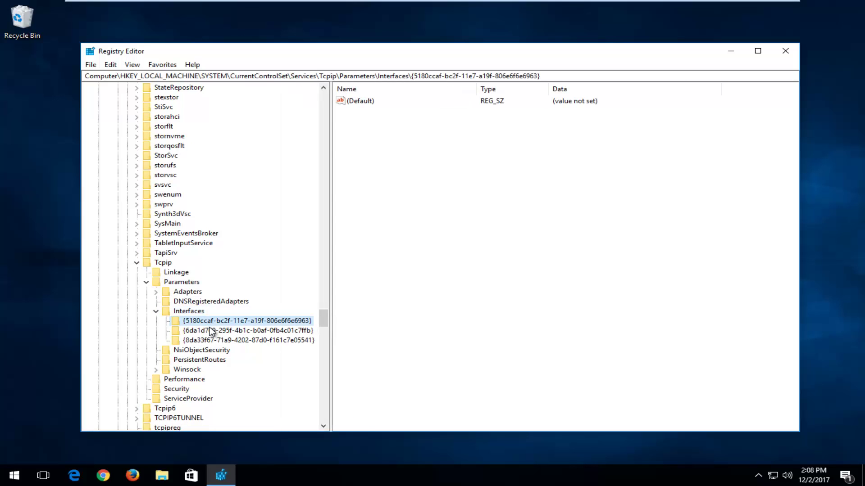
left_click(208, 331)
left_click(209, 340)
left_click(215, 332)
left_click(223, 323)
left_click(219, 331)
left_click(218, 340)
left_click(219, 322)
left_click(218, 331)
left_click(217, 340)
- Create a DWORD (32-bit) value named TCPackFrequency in the {6da1d709-295f-4b1c-b0af-0fb4c01c7ffb} interface key
left_click(253, 331)
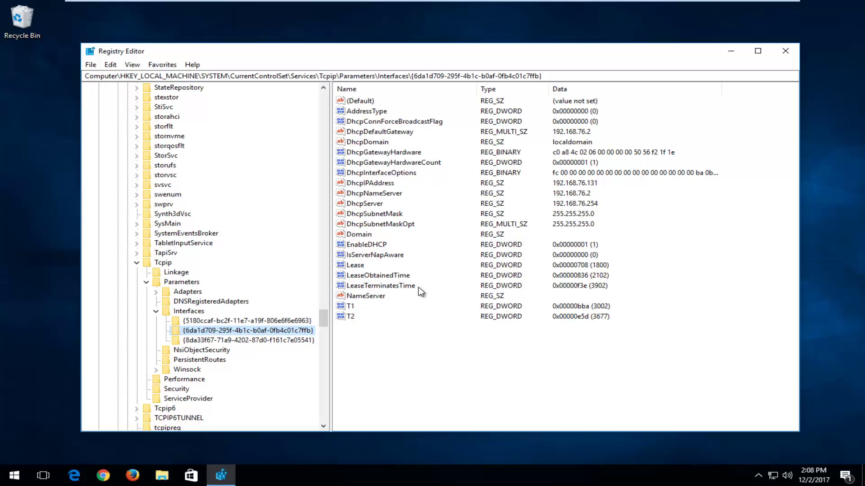
right_click(375, 354)
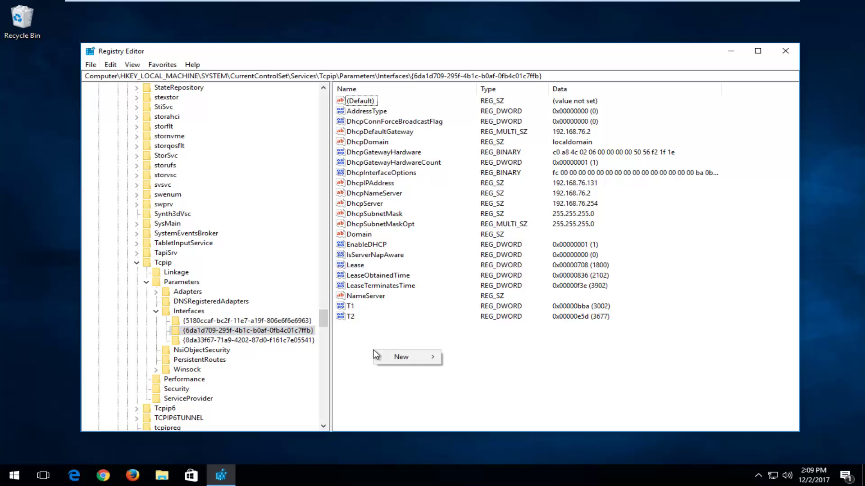
mouse_move(388, 359)
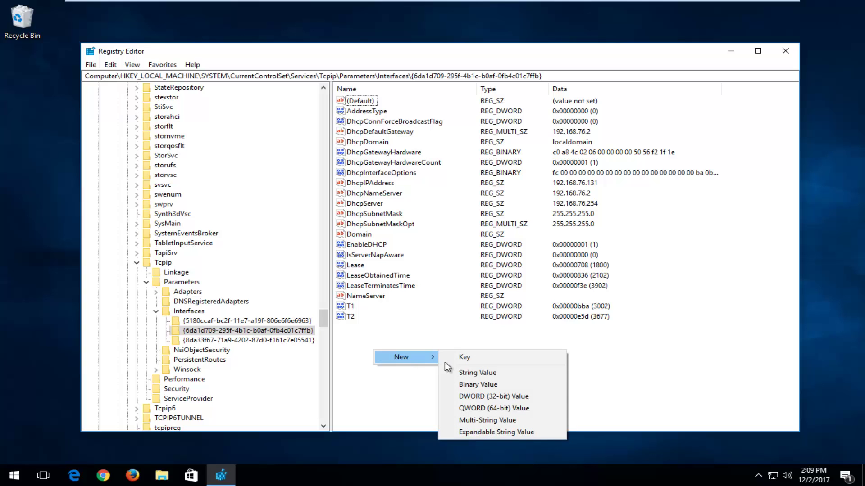
left_click(477, 397)
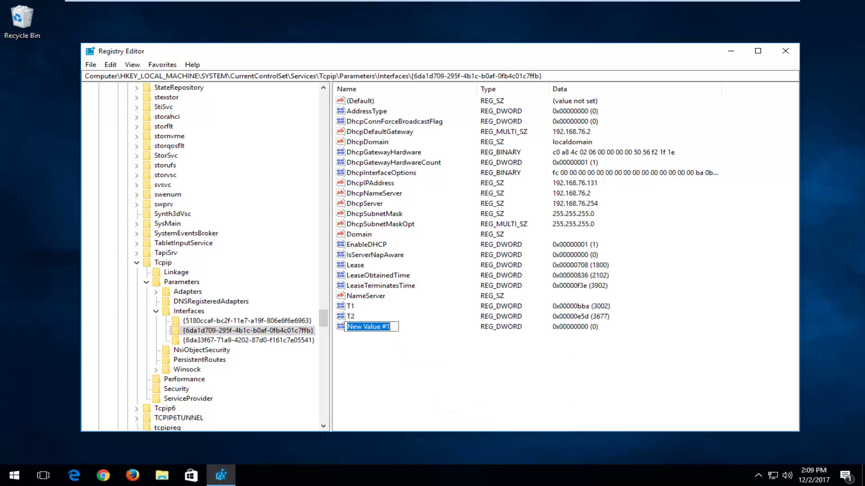
type("TCP")
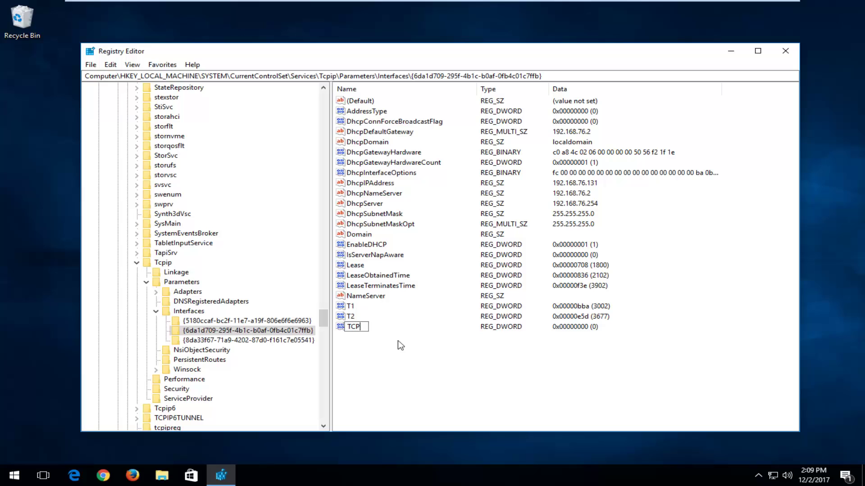
type("ack")
type("Frequency")
key("Return")
left_click(391, 341)
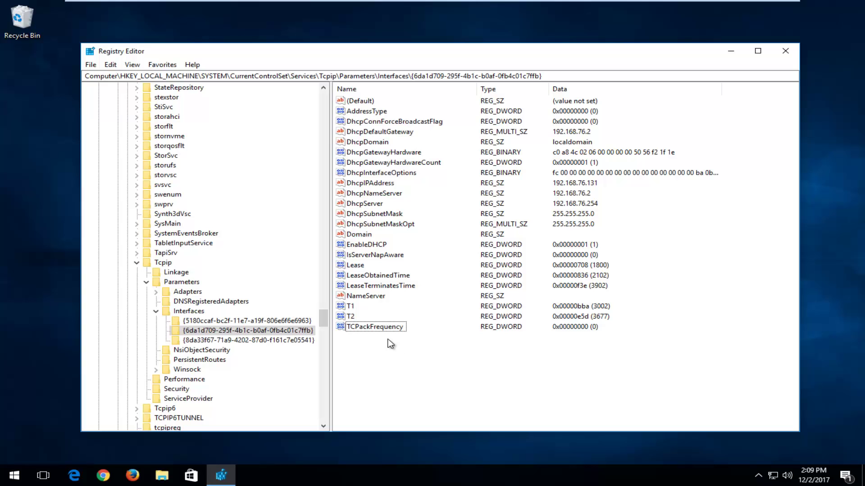
- Create a second DWORD (32-bit) value named TCPNoDelay in the same interface key
right_click(371, 337)
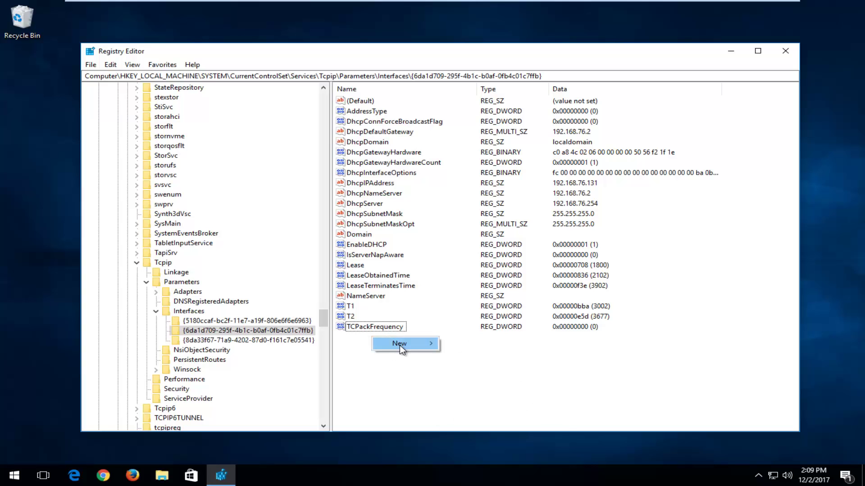
mouse_move(408, 343)
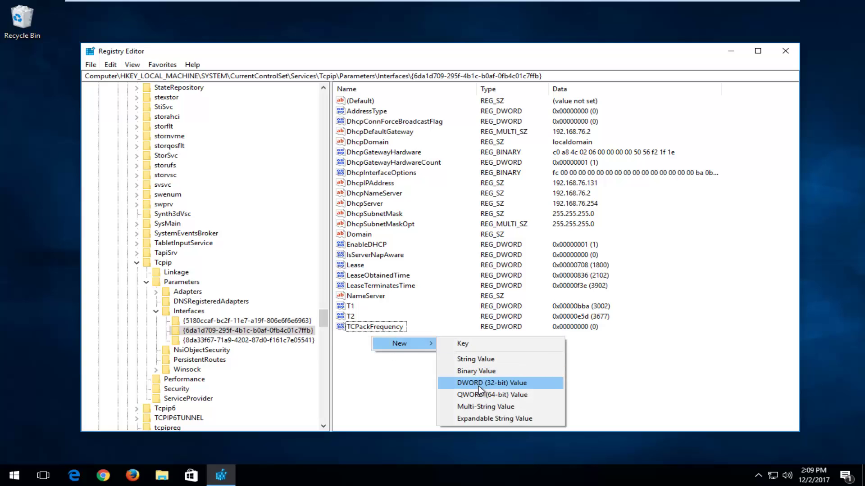
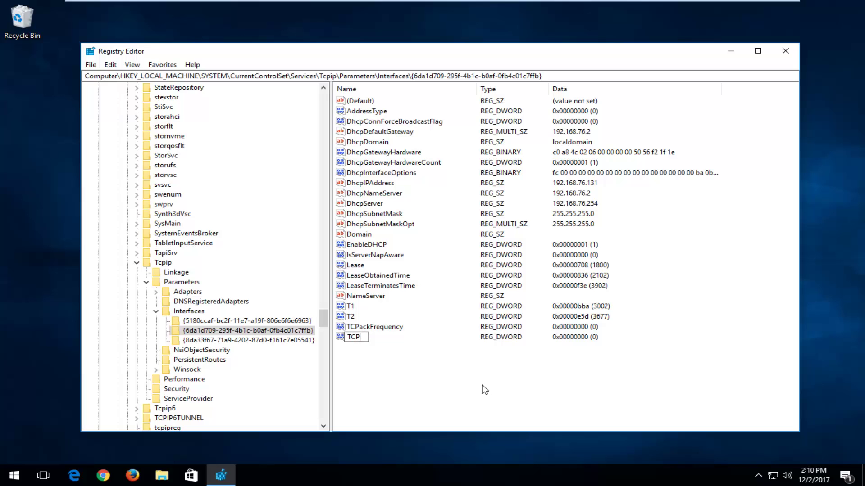
type("NoDelay")
key("Return")
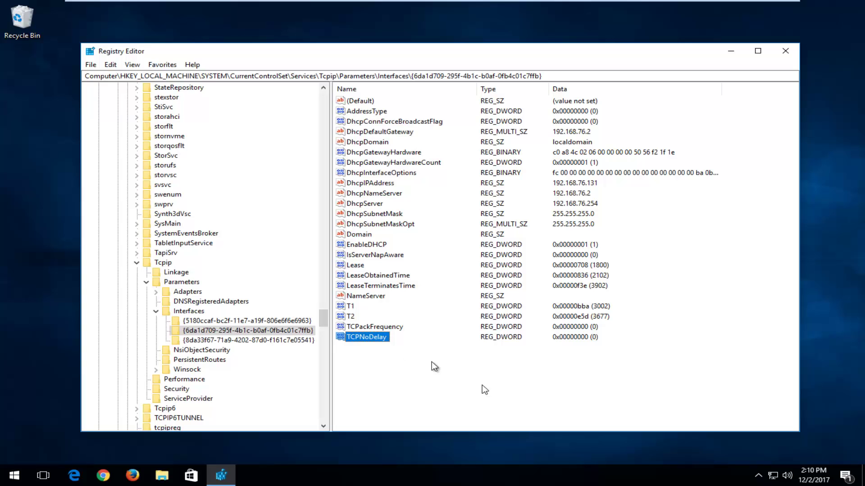
left_click(386, 327)
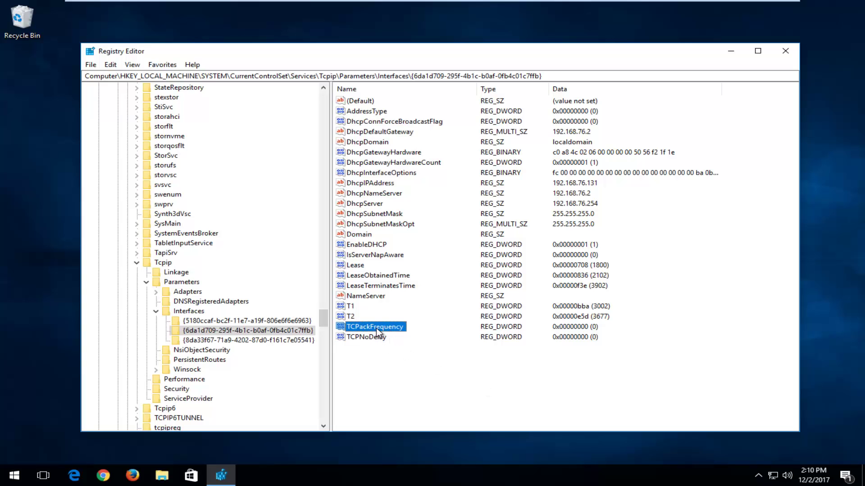
left_click(351, 339)
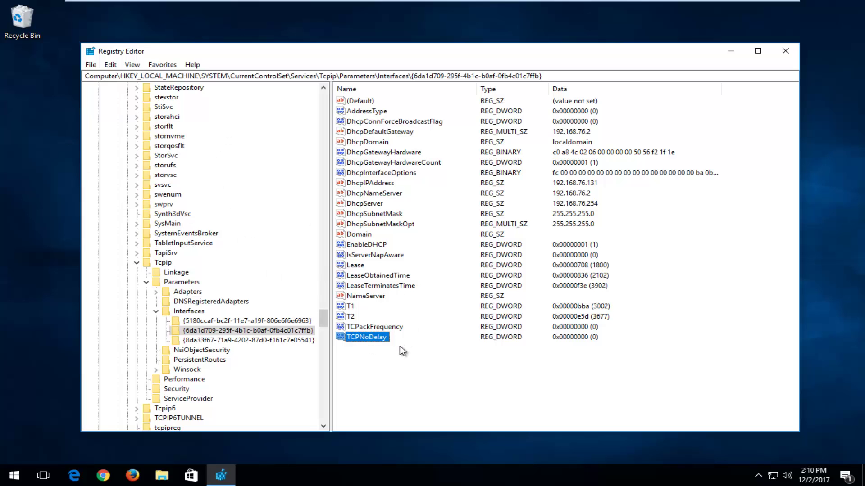
left_click(376, 367)
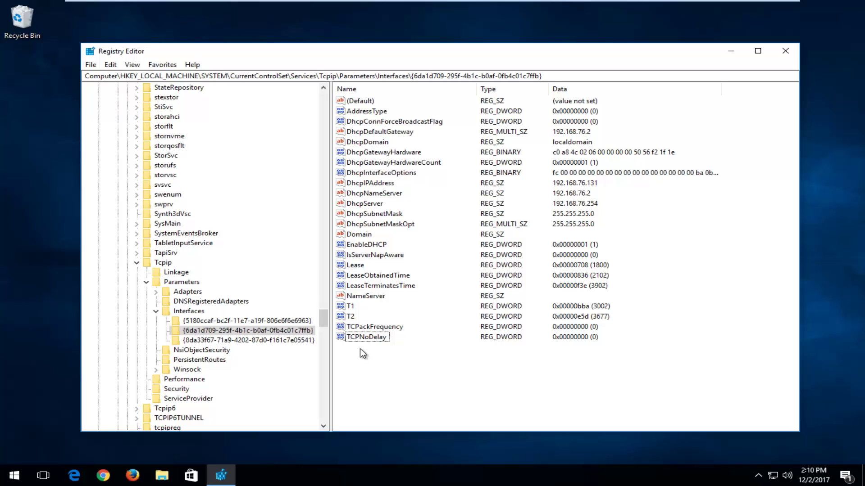
- Set the TCPackFrequency value data to 1 in hexadecimal
left_click(369, 327)
double_click(368, 326)
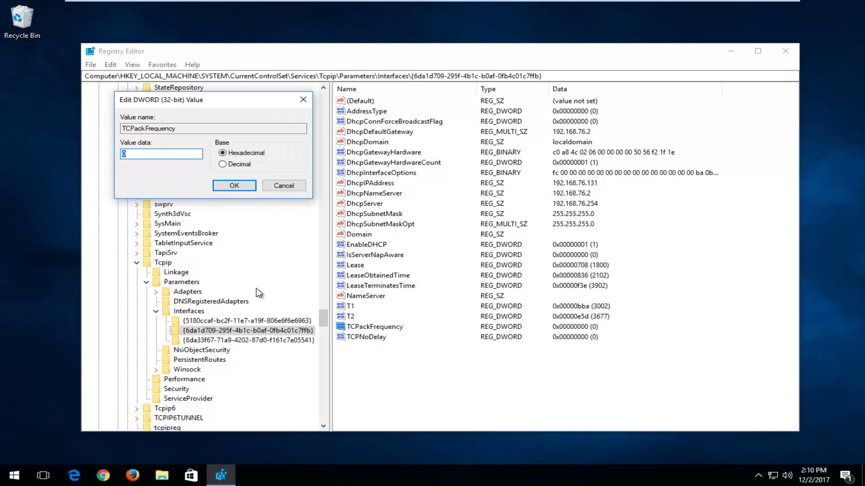
left_click_drag(205, 94, 465, 155)
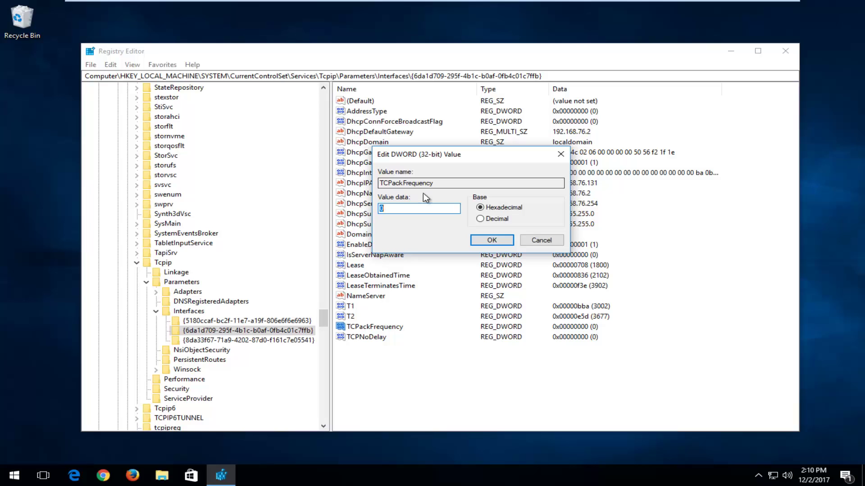
type("1")
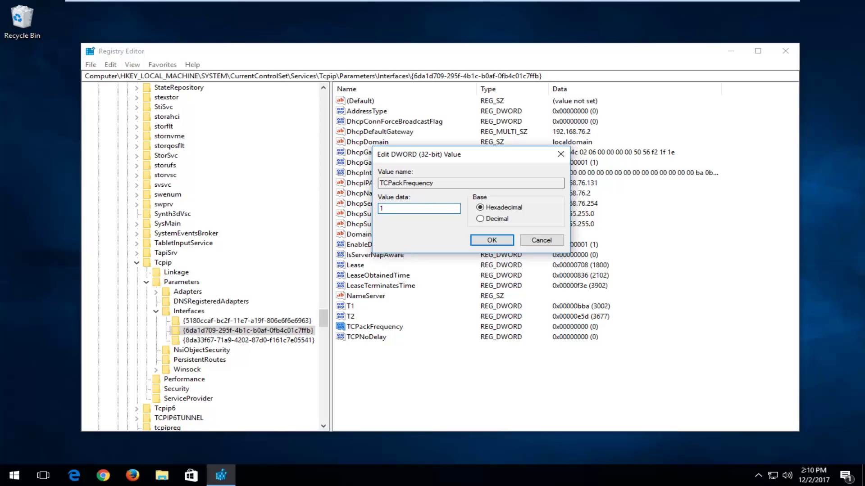
left_click(491, 241)
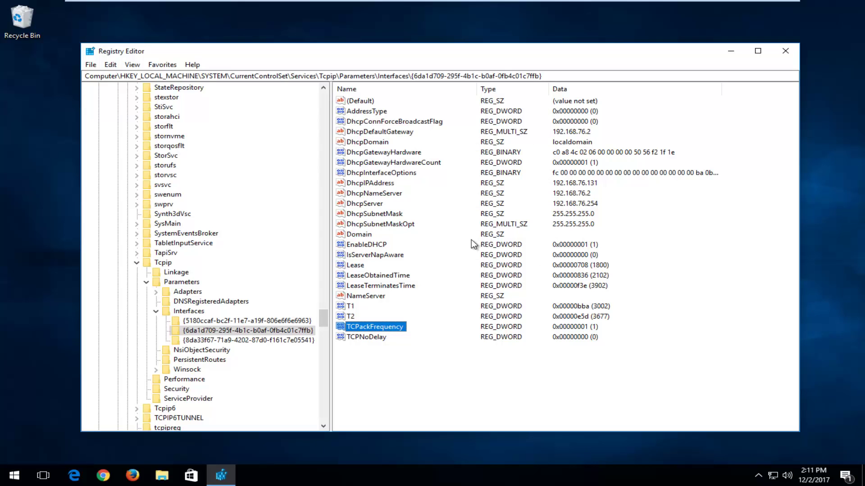
- Set the TCPNoDelay value data to 1 in hexadecimal in the {6da1d709-295f-4b1c-b0af-0fb4c01c7ffb} interface key
left_click(356, 339)
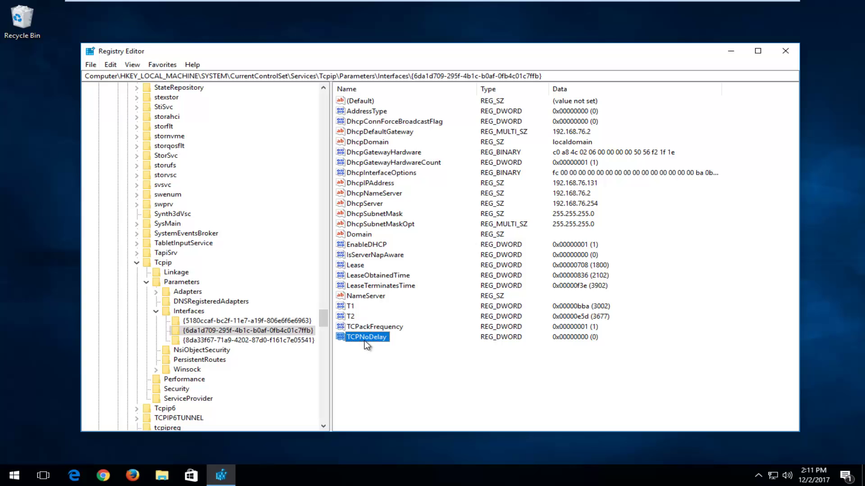
double_click(366, 339)
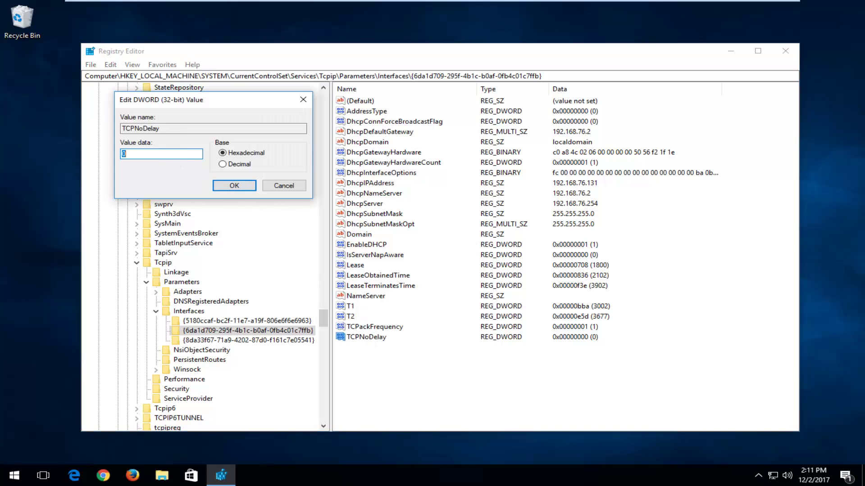
type("1")
left_click(228, 185)
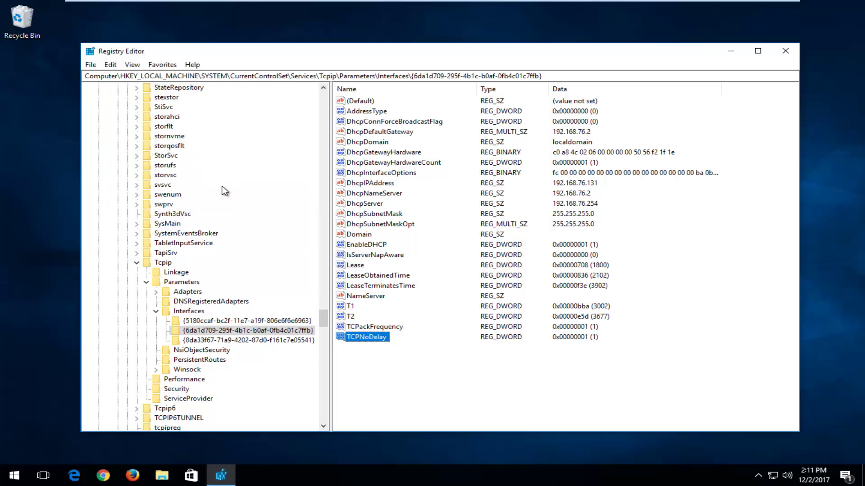
- Collapse the expanded branches from Interfaces up through SYSTEM and select HKEY_LOCAL_MACHINE
left_click(156, 311)
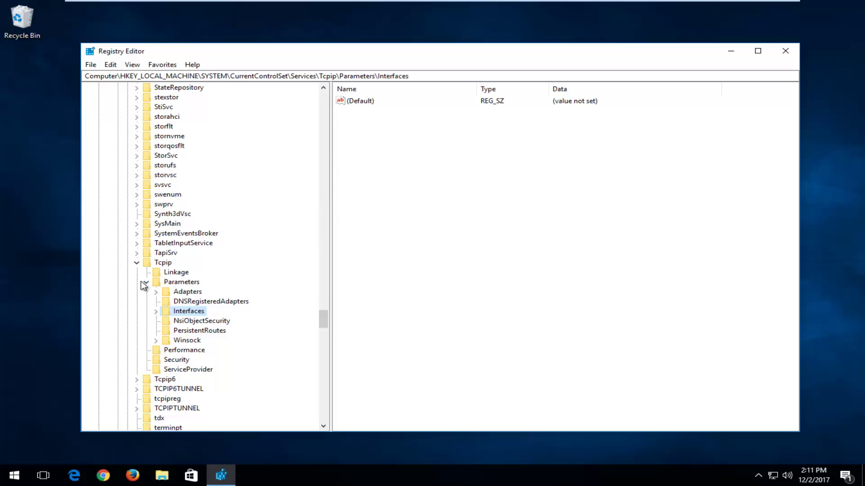
left_click(144, 282)
left_click(137, 263)
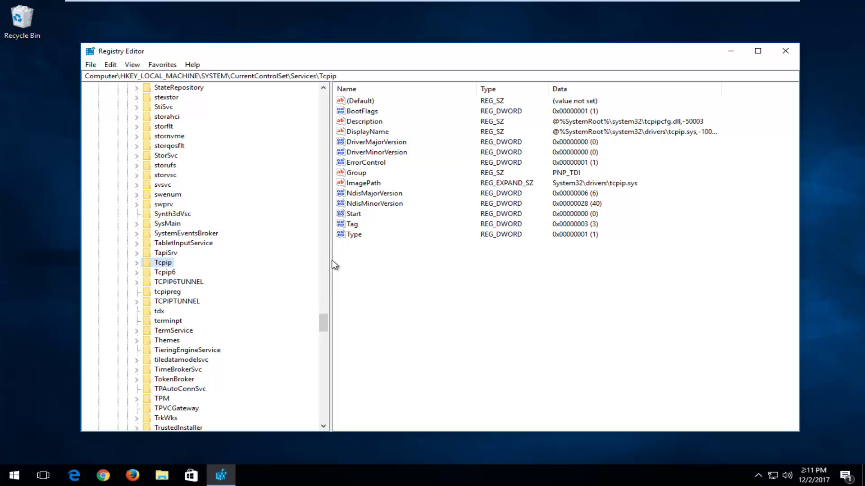
left_click_drag(323, 323, 322, 100)
left_click(127, 252)
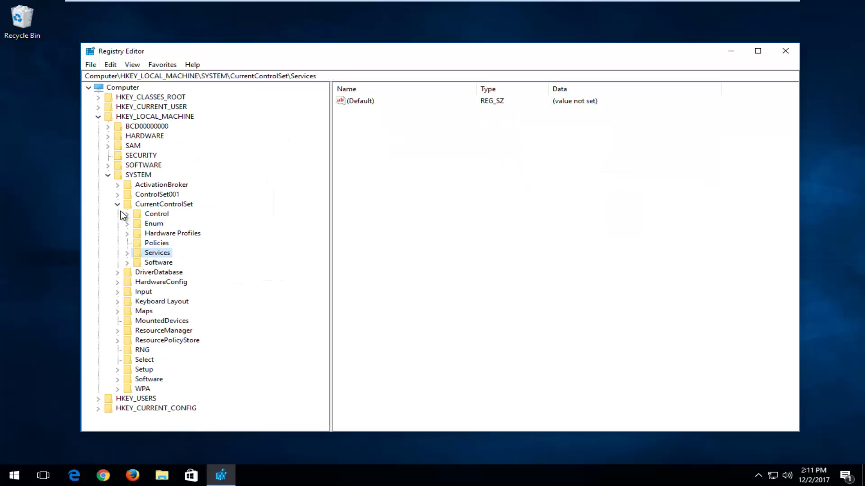
left_click(118, 204)
left_click(109, 176)
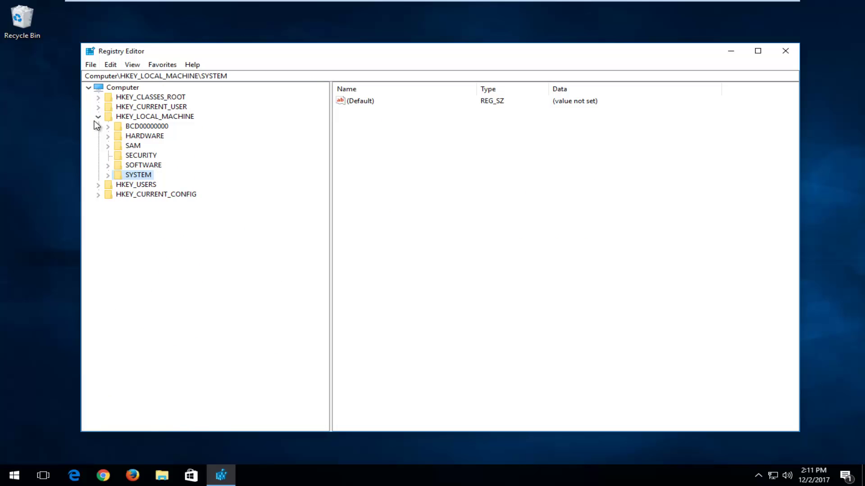
left_click(138, 118)
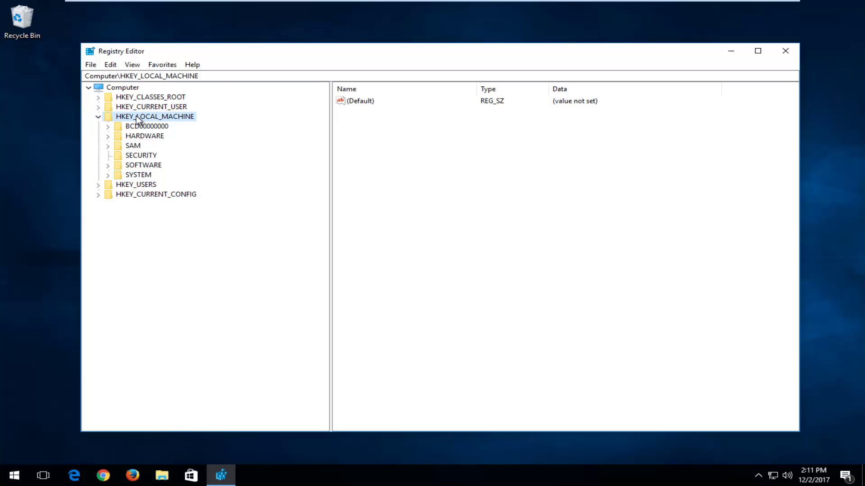
- Expand SOFTWARE\Microsoft under HKEY_LOCAL_MACHINE and look through its subkeys for an existing MSMQ key
left_click(108, 165)
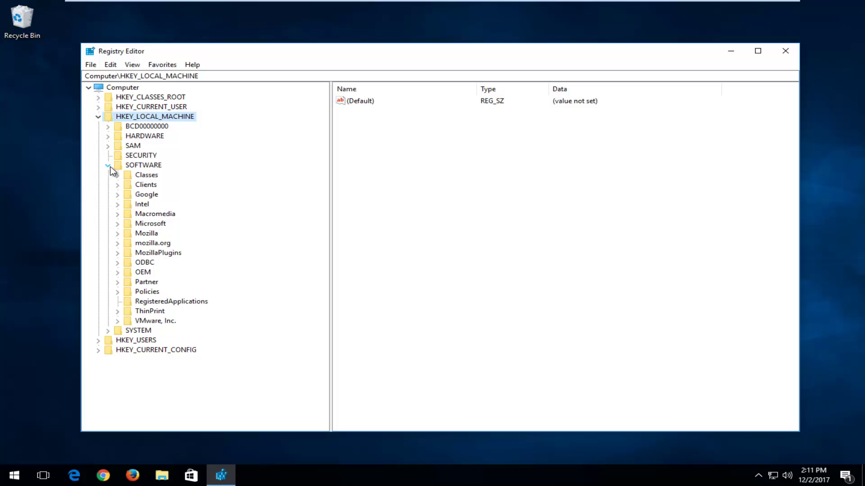
left_click(117, 224)
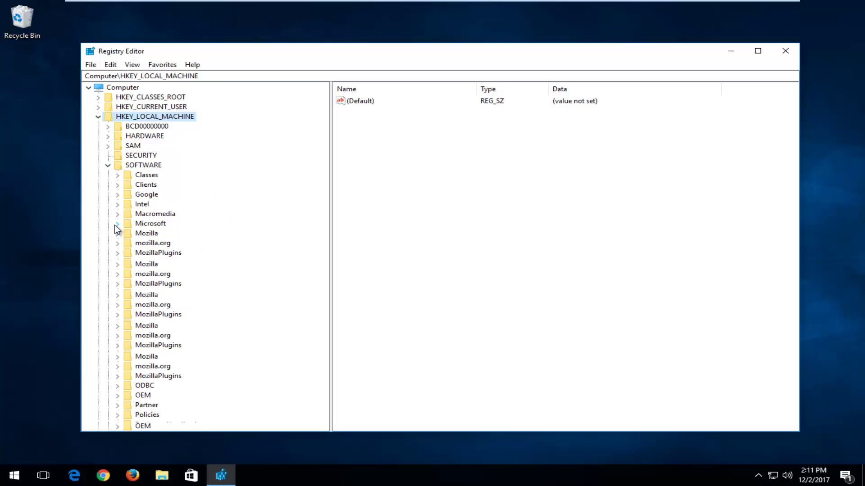
left_click_drag(325, 129, 301, 217)
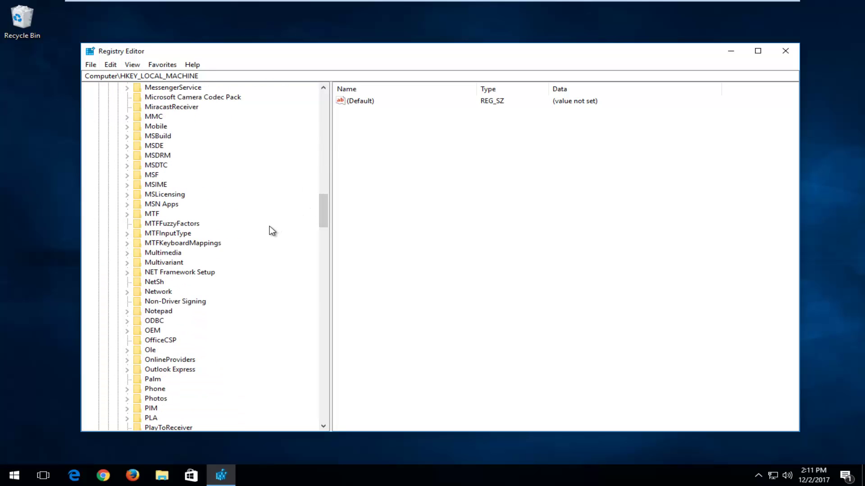
scroll(207, 285, "down", 15)
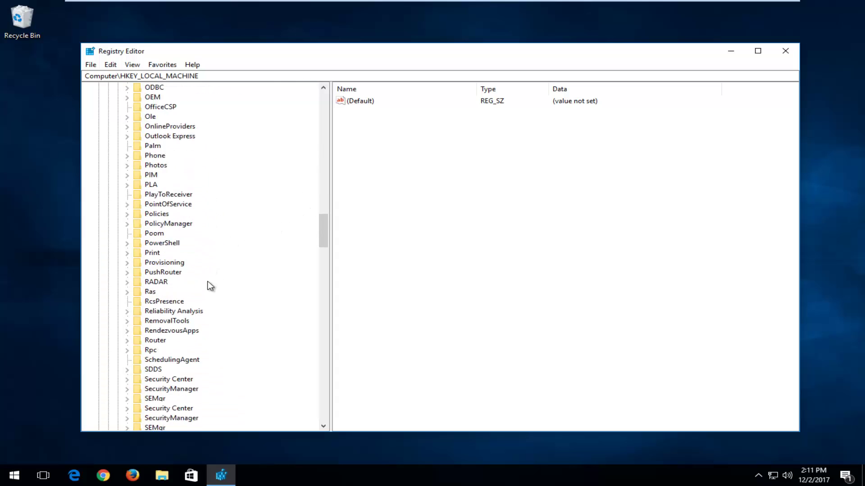
scroll(215, 292, "up", 13)
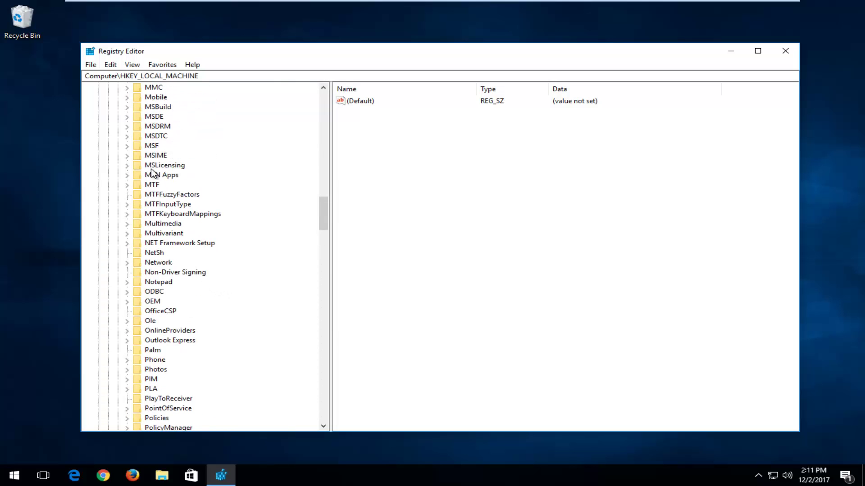
scroll(156, 194, "up", 2)
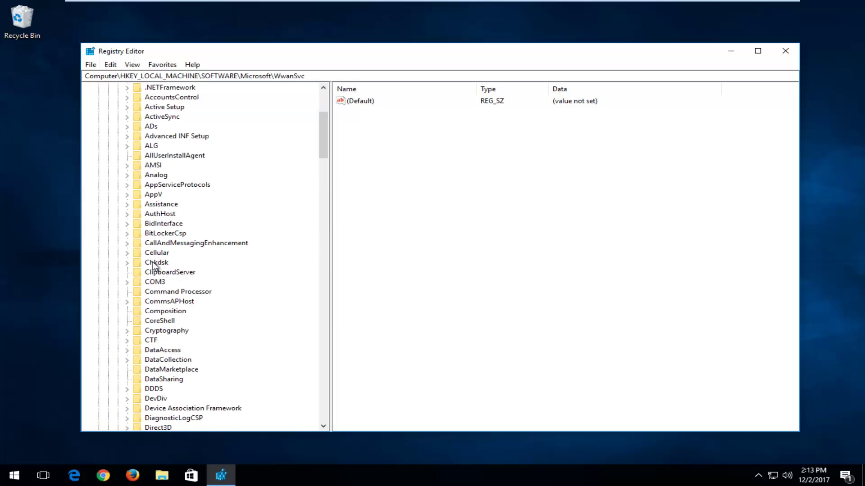
scroll(153, 266, "up", 2)
scroll(152, 268, "up", 3)
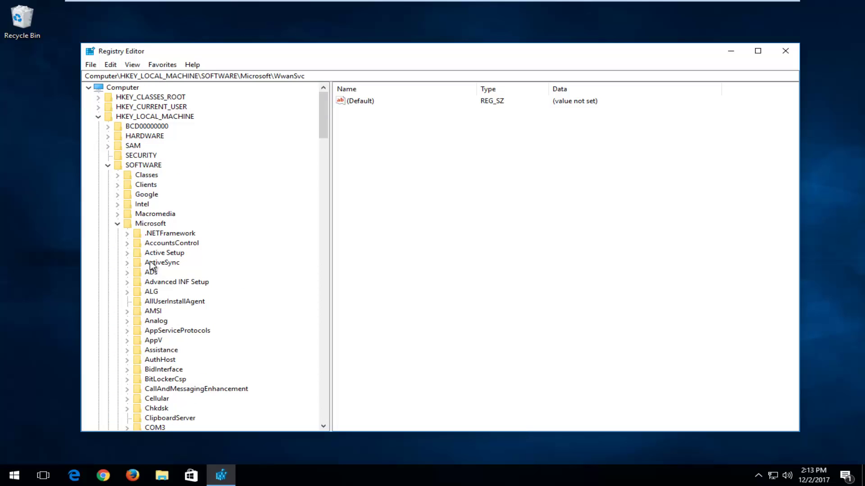
- Create a new key named MSMQ under HKEY_LOCAL_MACHINE\SOFTWARE\Microsoft
left_click(141, 224)
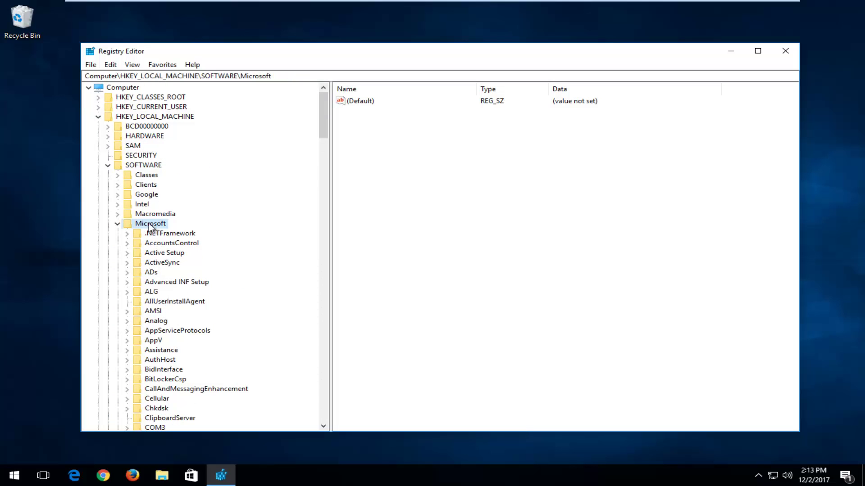
right_click(150, 224)
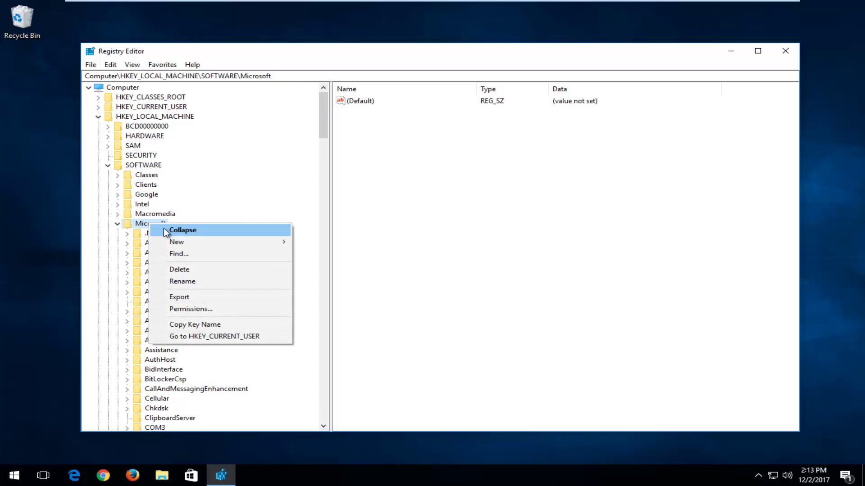
mouse_move(180, 243)
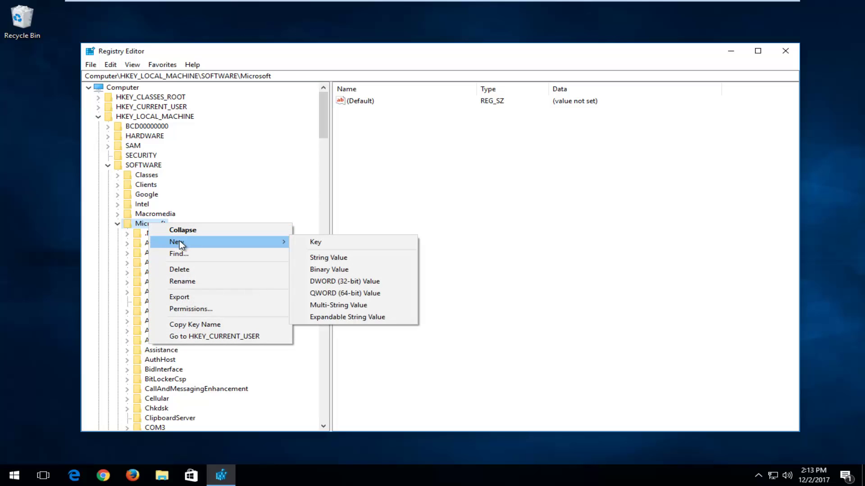
left_click(317, 242)
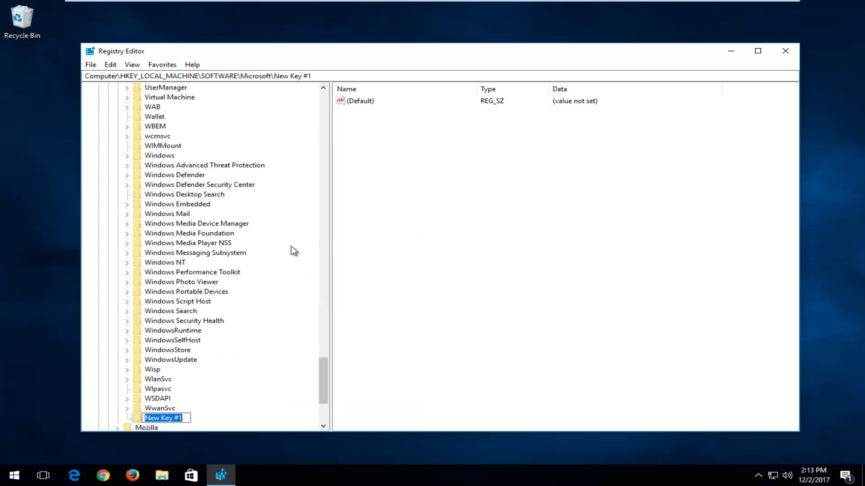
scroll(223, 288, "down", 2)
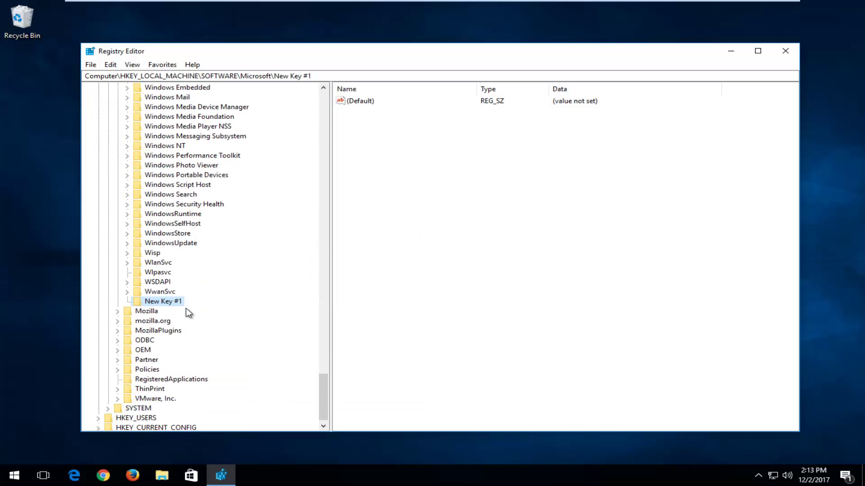
right_click(156, 304)
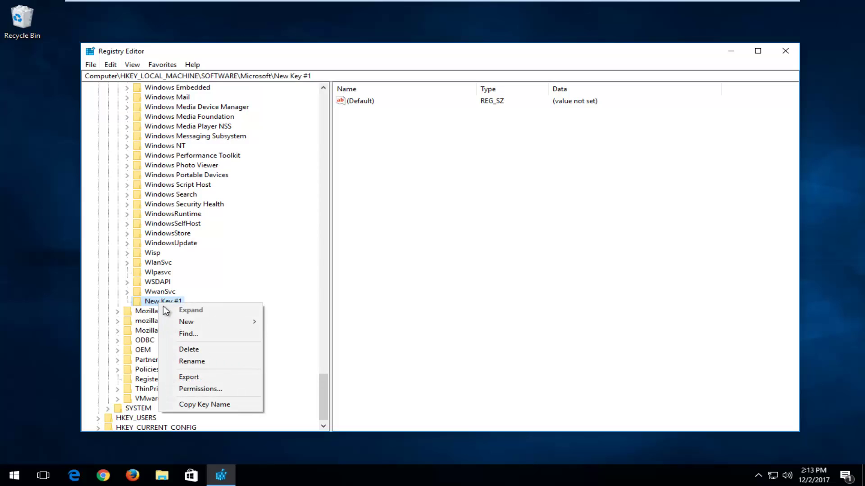
left_click(186, 360)
type("MS")
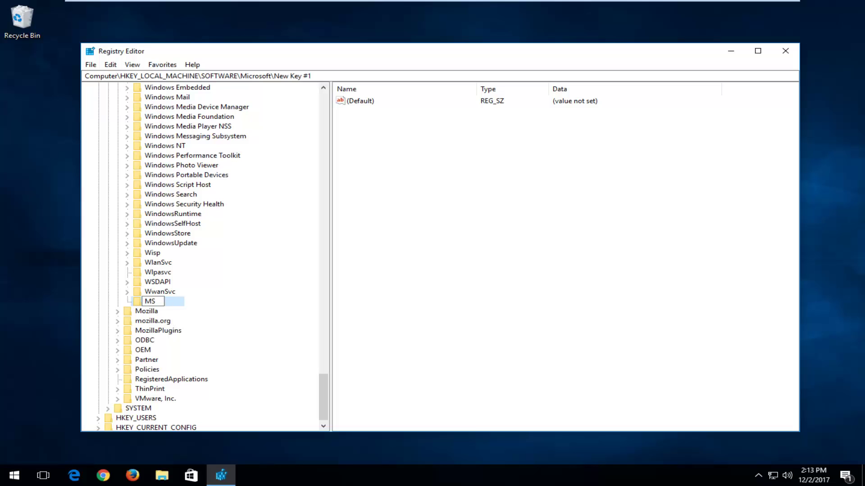
type("MQ")
key("Return")
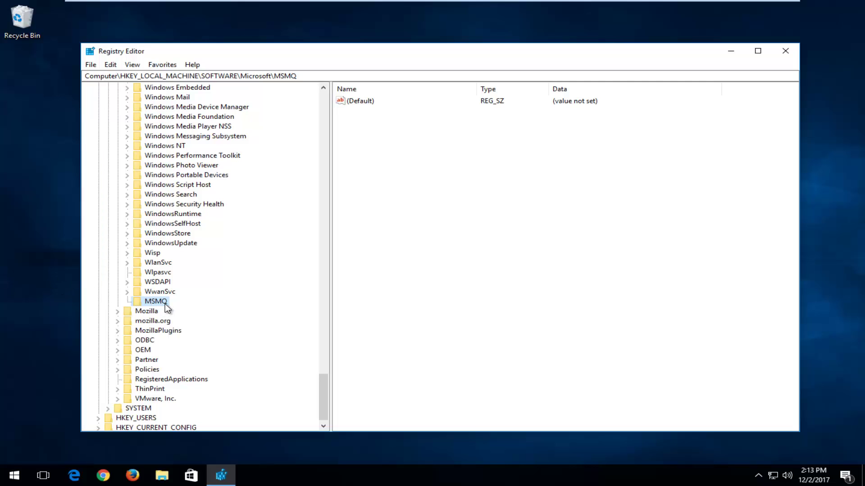
- Create a DWORD (32-bit) value named TCPNoDelay in the MSMQ key
left_click(392, 131)
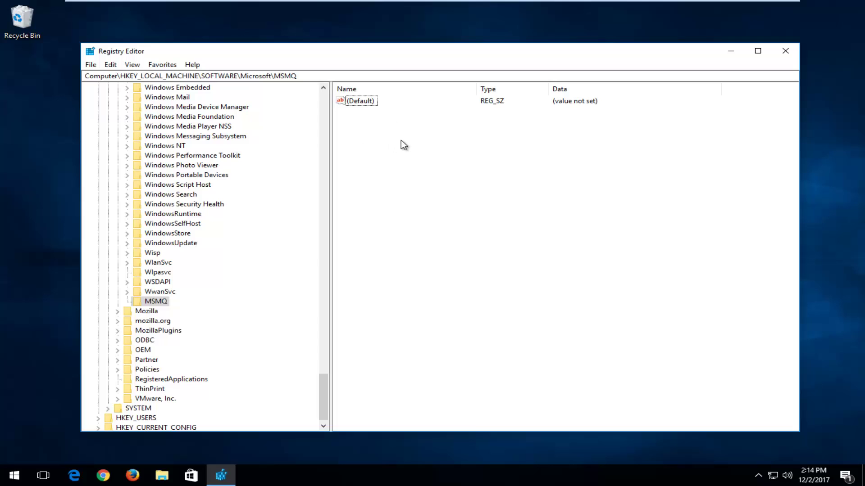
right_click(399, 141)
mouse_move(418, 149)
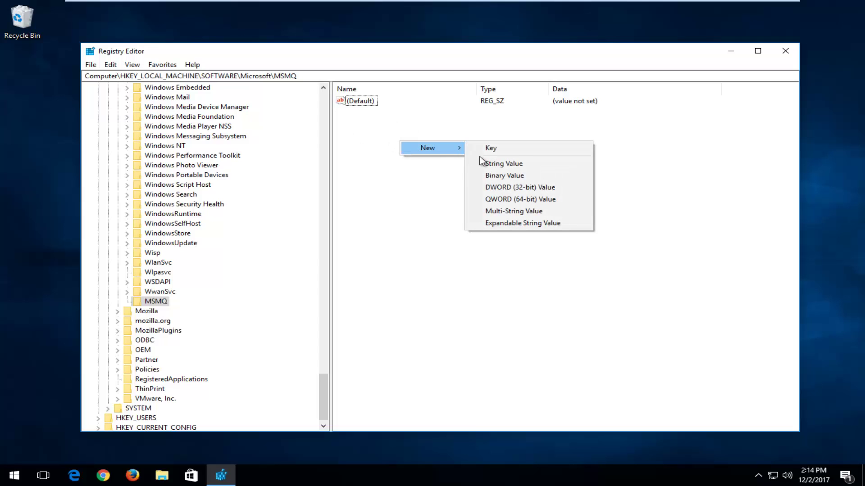
left_click(497, 188)
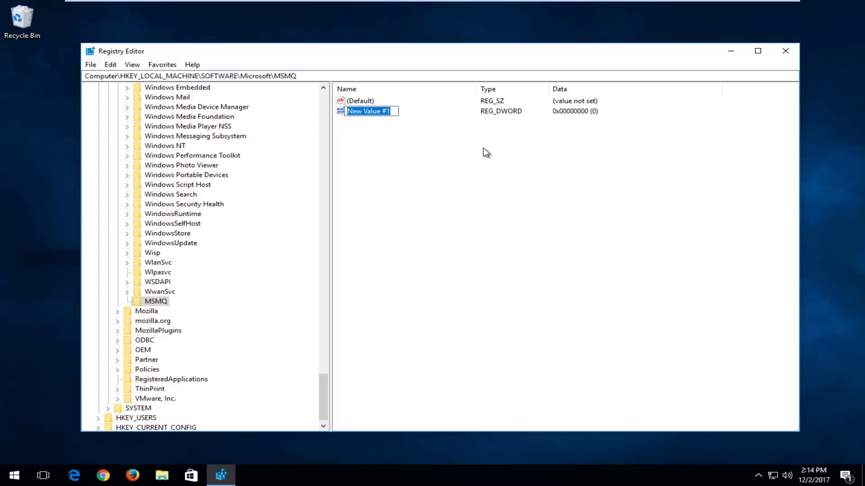
type("TCP")
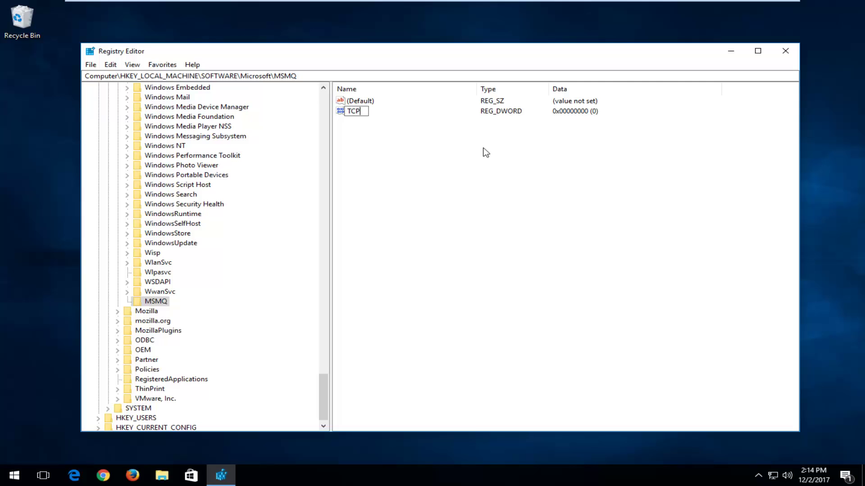
type("NoDelay")
key("Return")
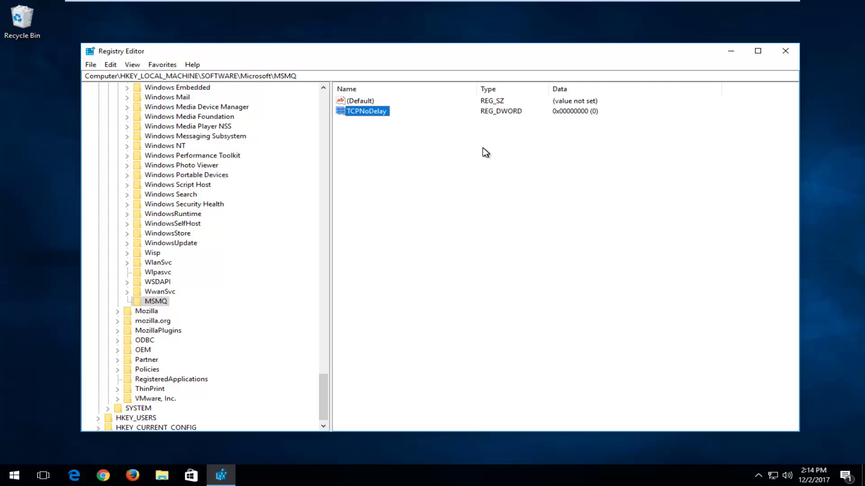
- Set the MSMQ key's TCPNoDelay value data to 1 in hexadecimal
double_click(356, 112)
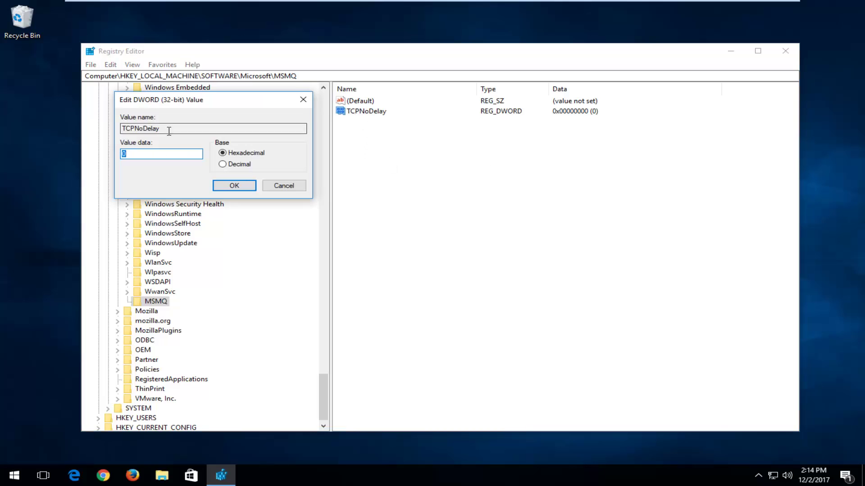
left_click(151, 154)
double_click(143, 154)
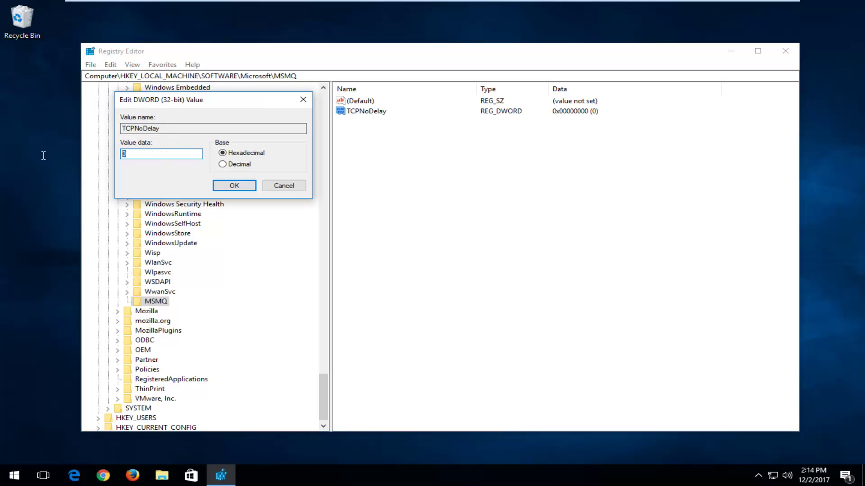
type("1")
left_click(234, 186)
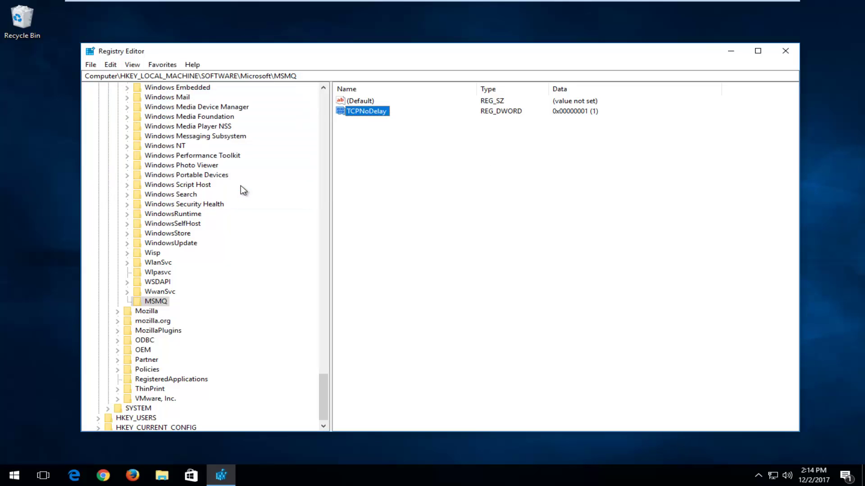
- Create a subkey named Parameters under HKEY_LOCAL_MACHINE\SOFTWARE\Microsoft\MSMQ
left_click(152, 304)
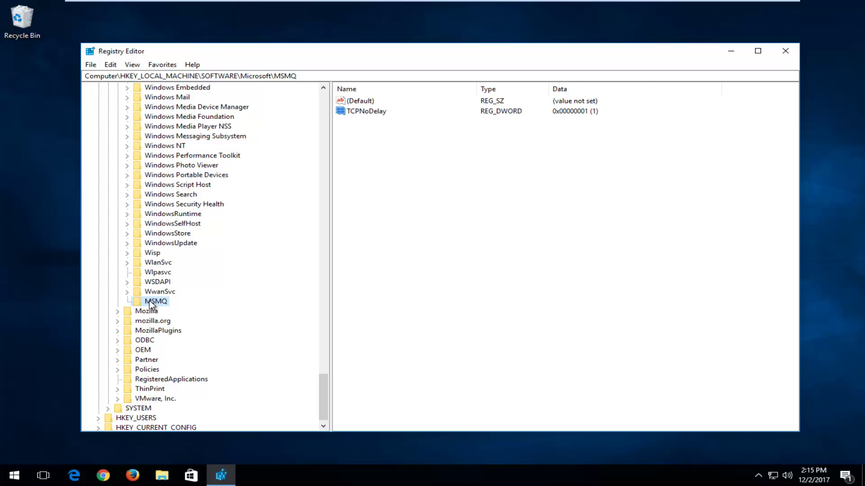
right_click(152, 301)
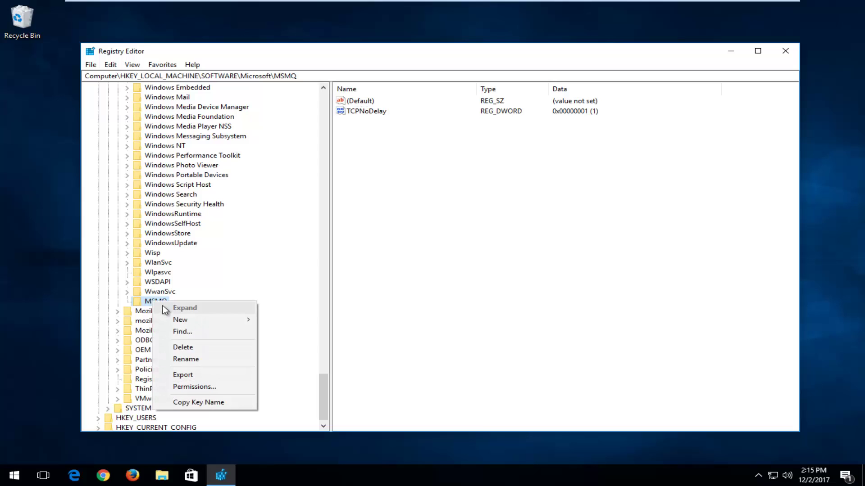
mouse_move(181, 319)
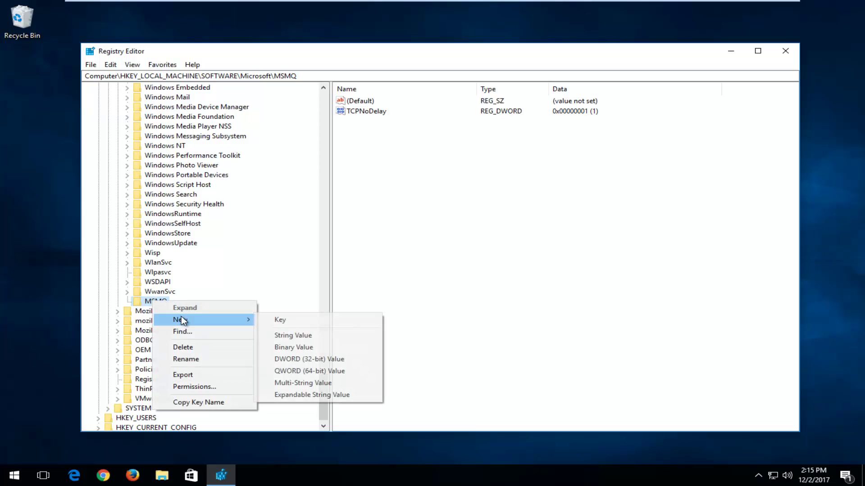
left_click(276, 320)
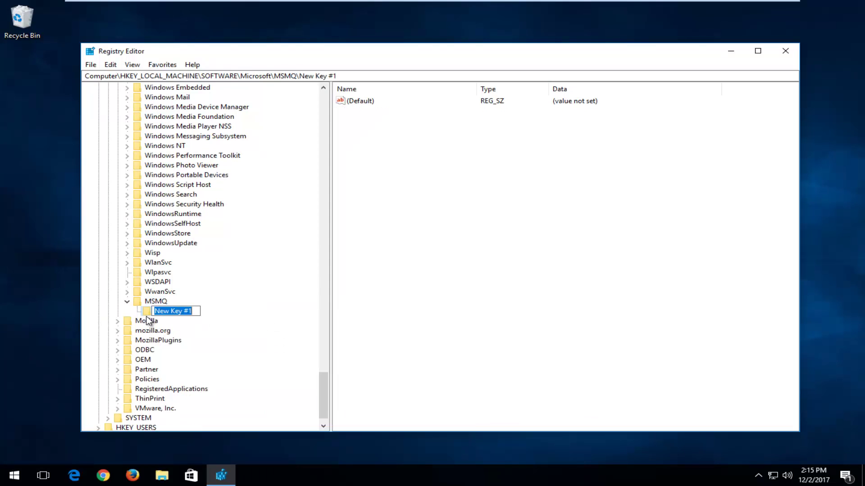
type("Parameters")
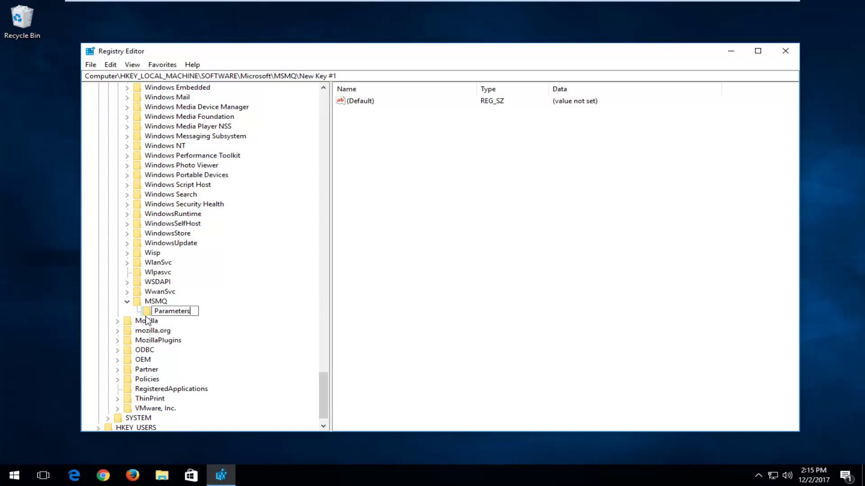
key("Return")
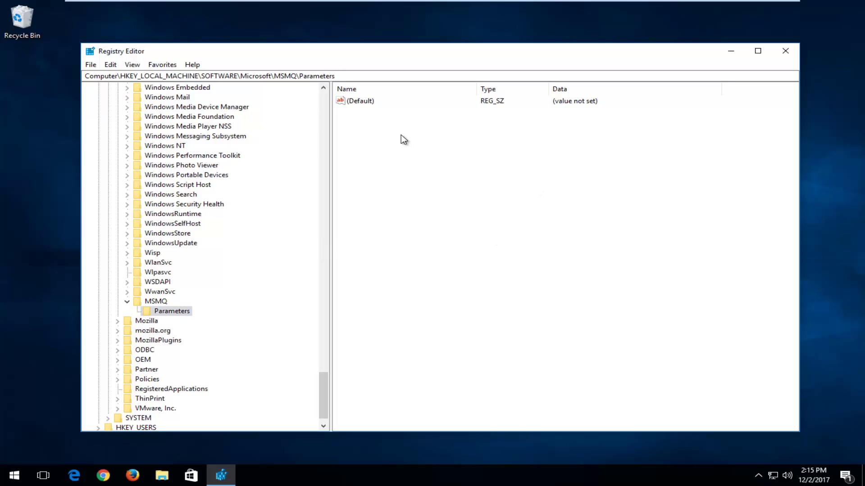
- Create a DWORD (32-bit) value named TCPNoDelay in the MSMQ\Parameters key
left_click(366, 121)
right_click(359, 120)
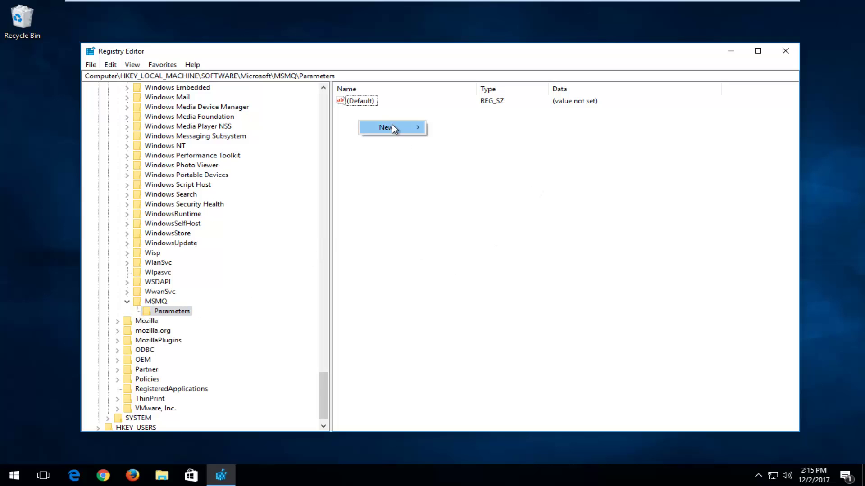
mouse_move(394, 125)
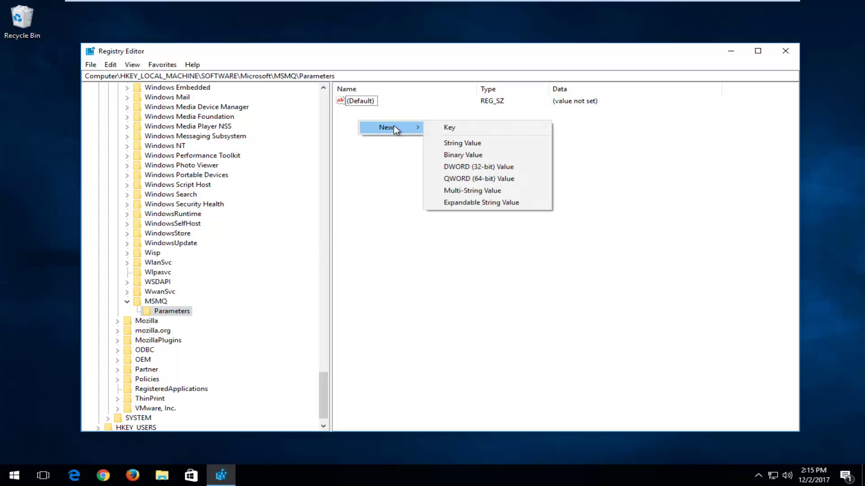
left_click(458, 166)
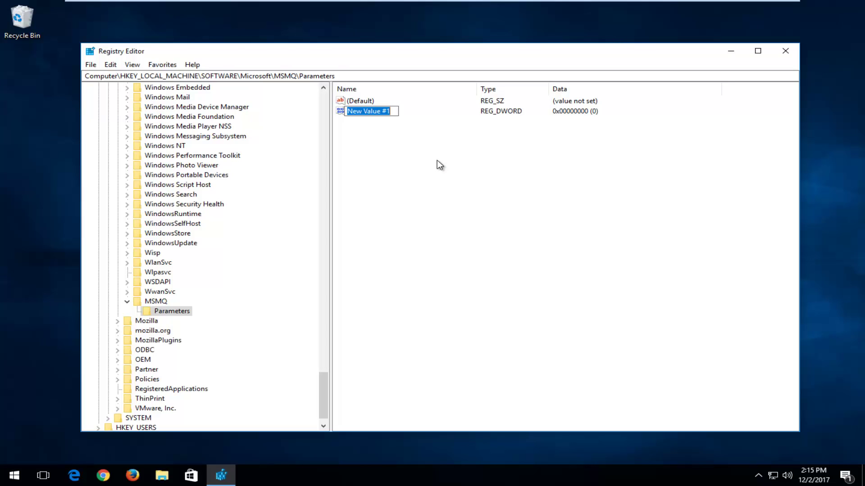
type("T")
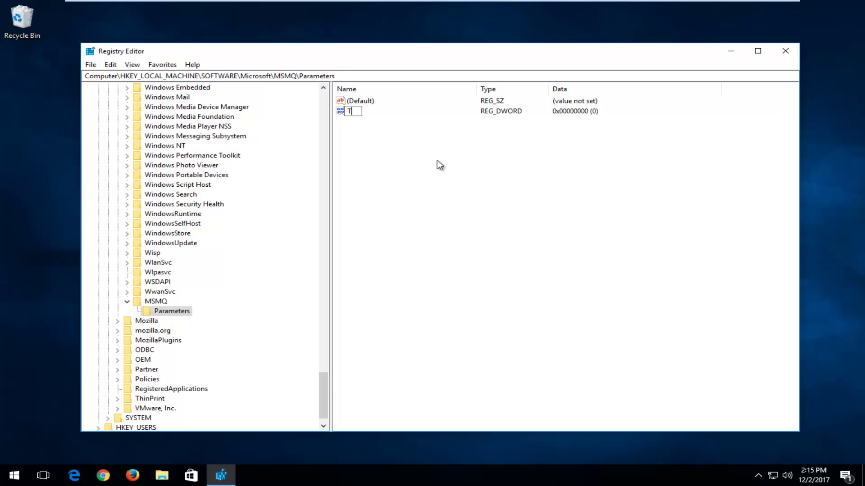
type("CPNoDelay")
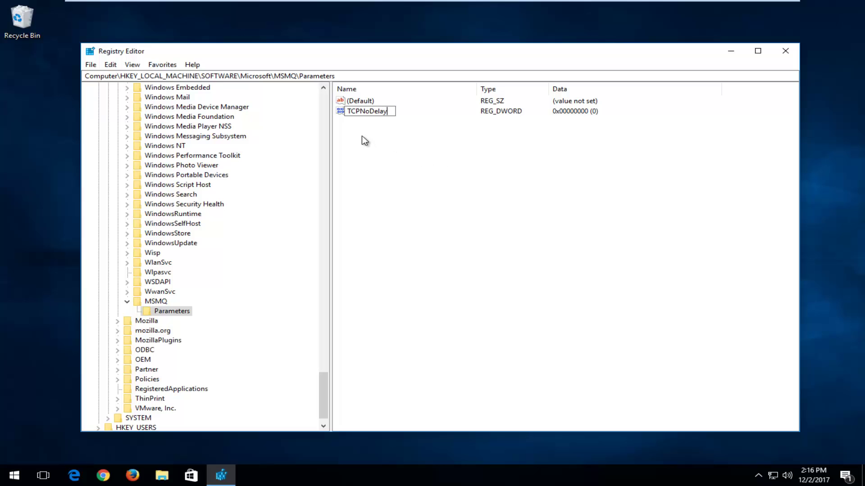
key("Return")
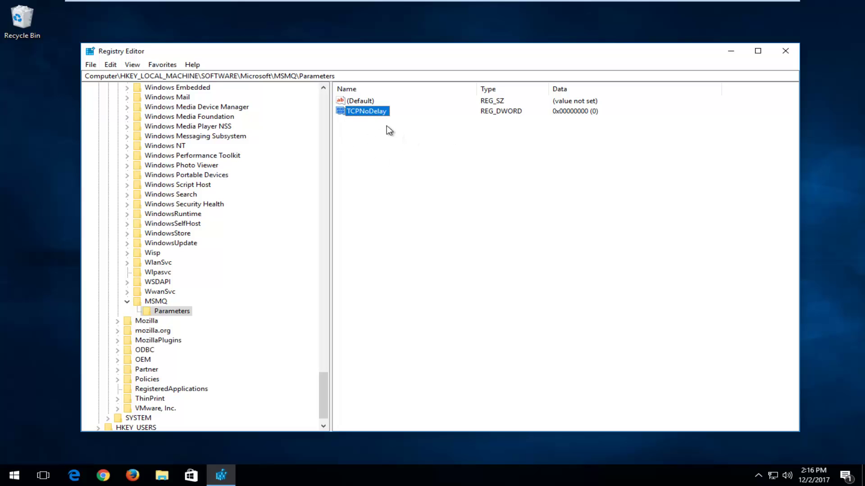
- Set the value data of TCPNoDelay in the MSMQ\Parameters key to 1 in hexadecimal
right_click(364, 112)
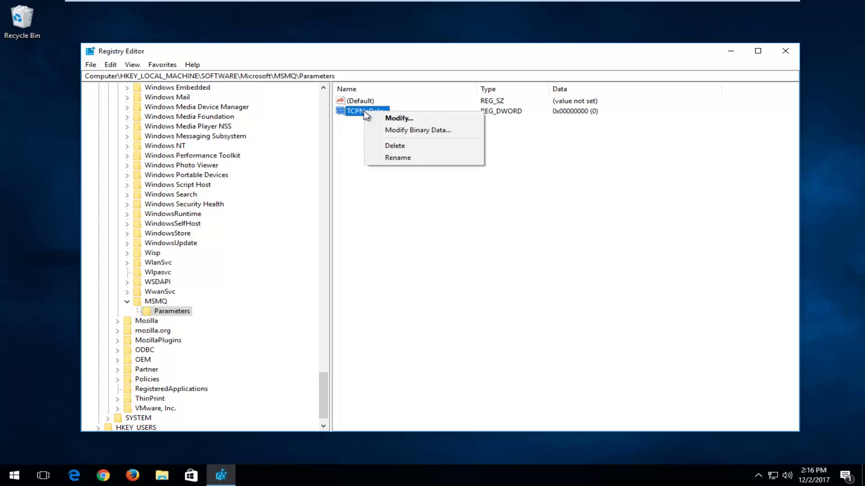
left_click(399, 120)
left_click_drag(492, 144, 450, 129)
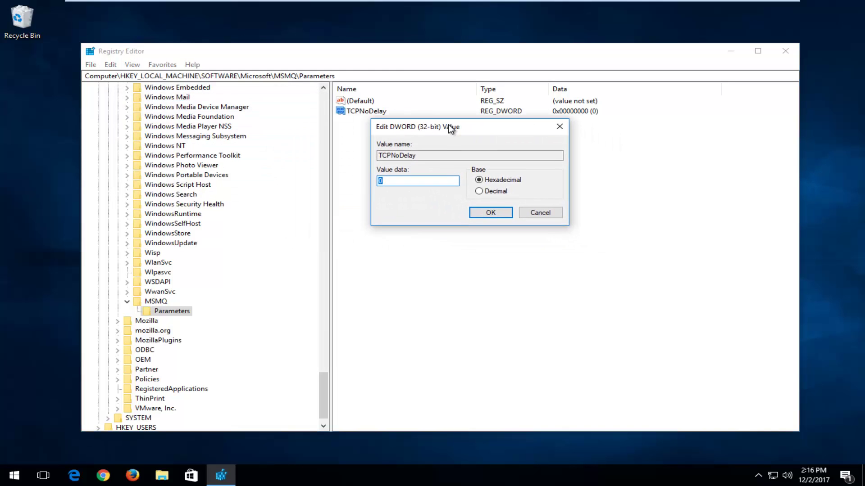
left_click(396, 180)
type("1")
left_click(488, 214)
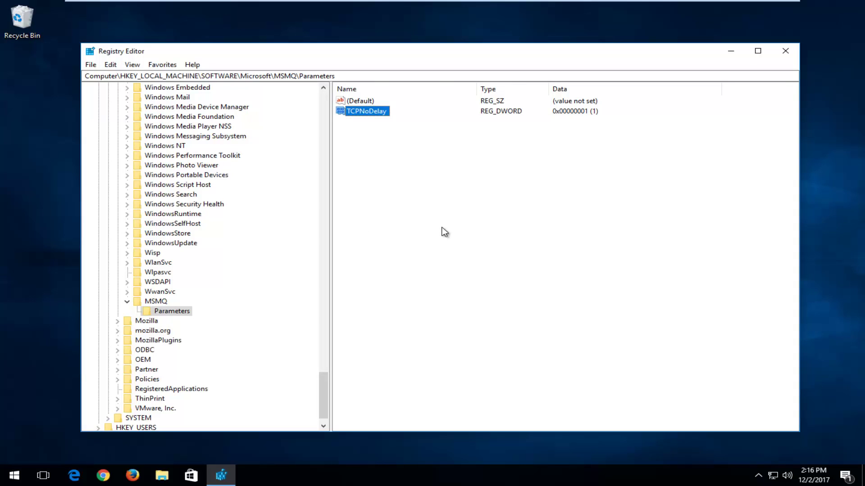
- Collapse the MSMQ, Microsoft, SOFTWARE and HKEY_LOCAL_MACHINE branches of the registry tree
left_click(127, 301)
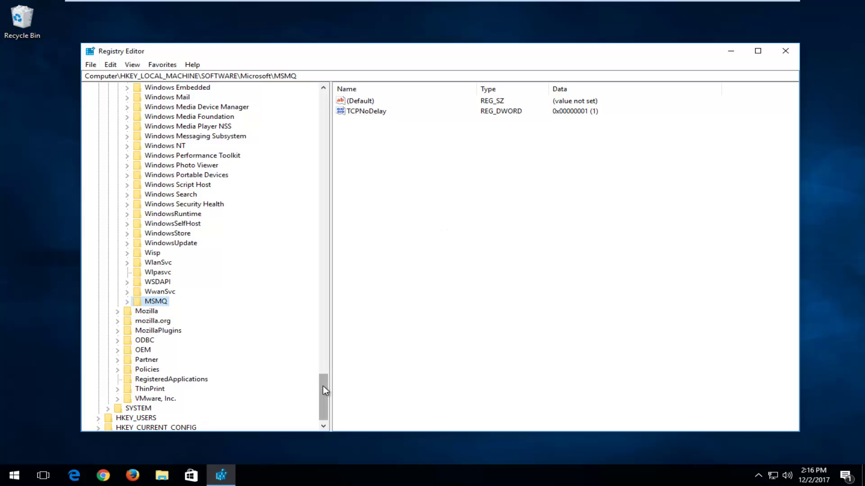
left_click_drag(323, 386, 299, 96)
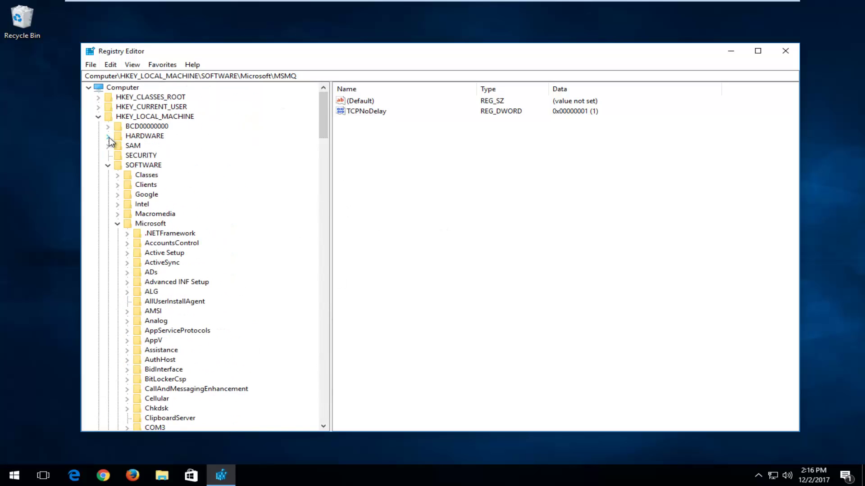
left_click(117, 224)
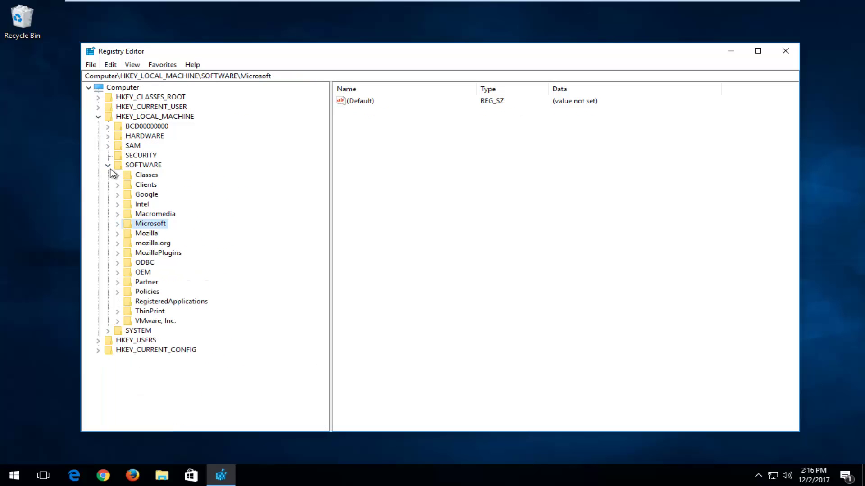
left_click(108, 166)
left_click(98, 117)
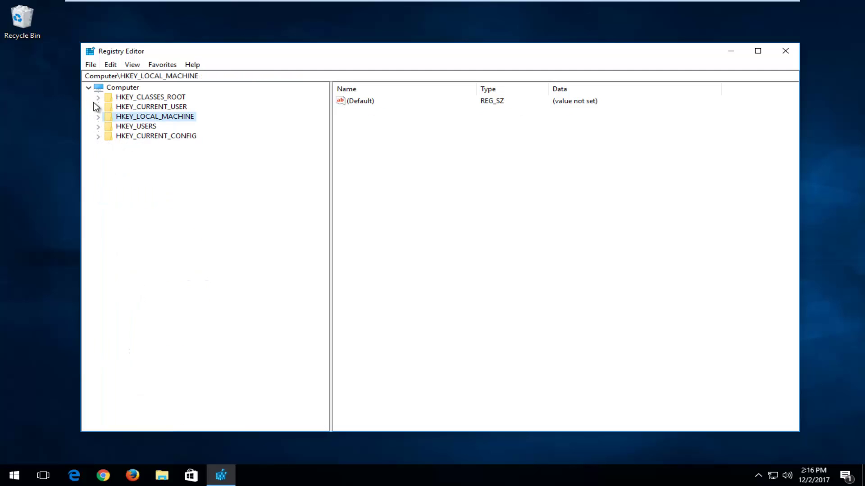
- Export the HKEY_LOCAL_MACHINE branch to the Desktop as a registration file named backup
left_click(90, 65)
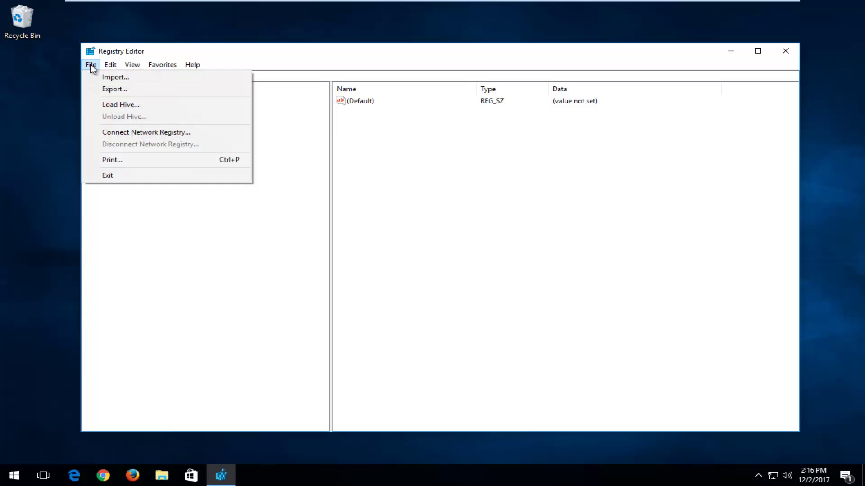
left_click(112, 89)
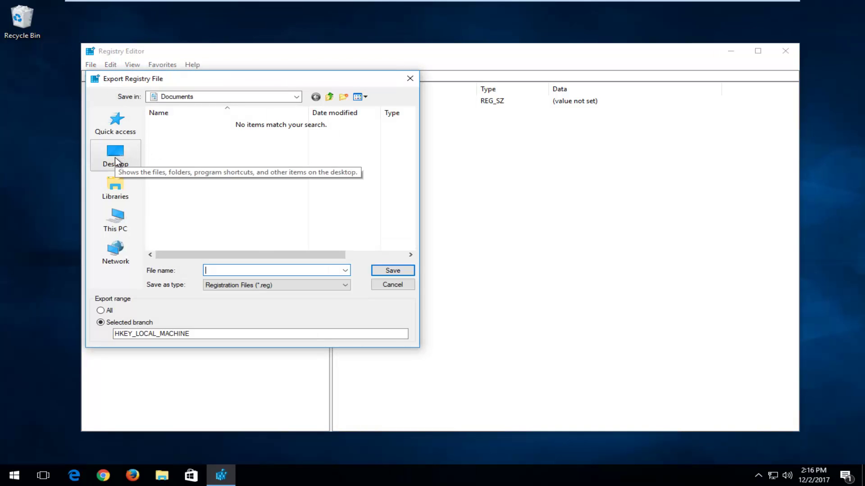
left_click(118, 157)
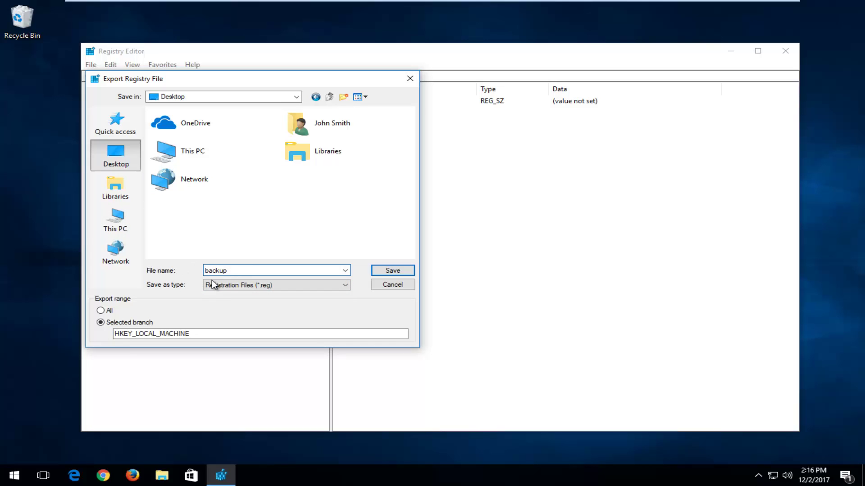
left_click(403, 271)
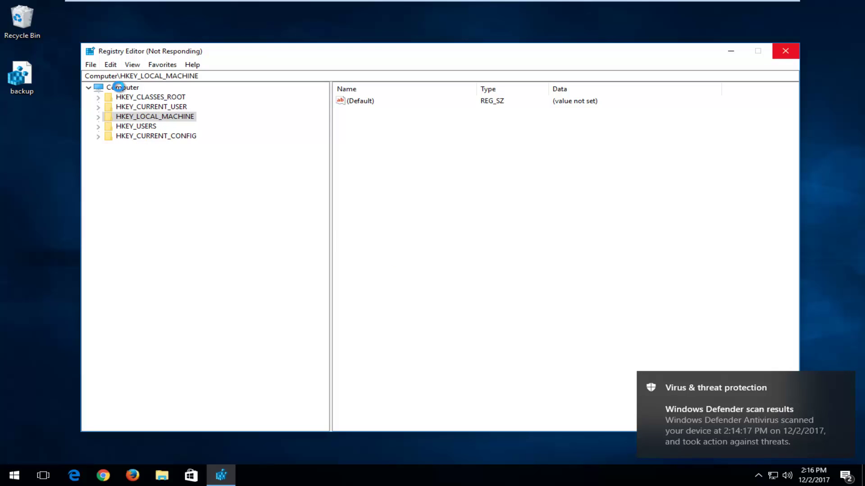
- Export the entire registry from Computer, with export range All, to the Desktop as "backup registry"
left_click(120, 88)
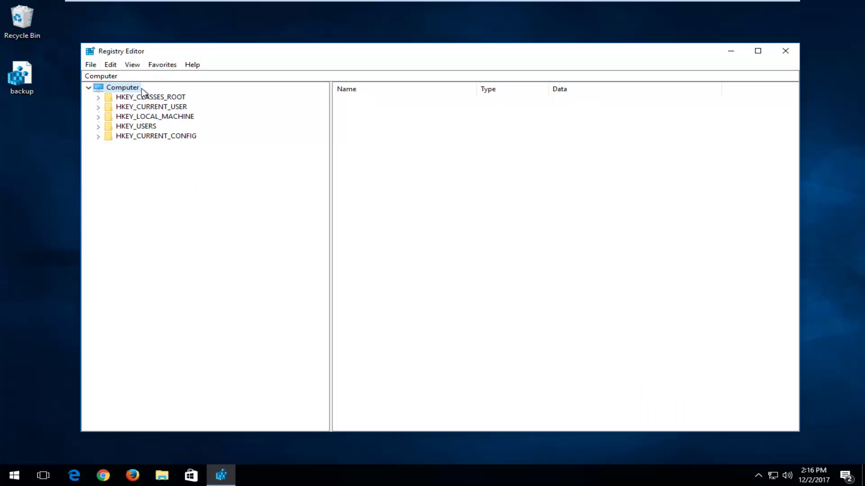
left_click(90, 65)
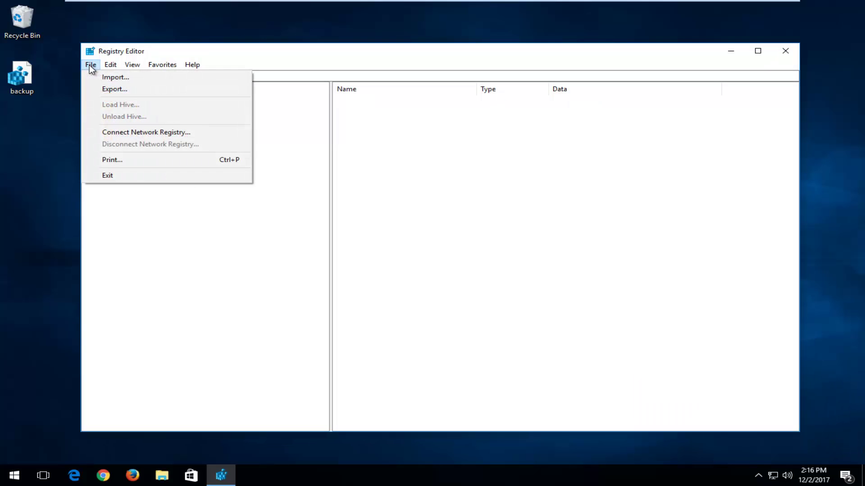
left_click(110, 89)
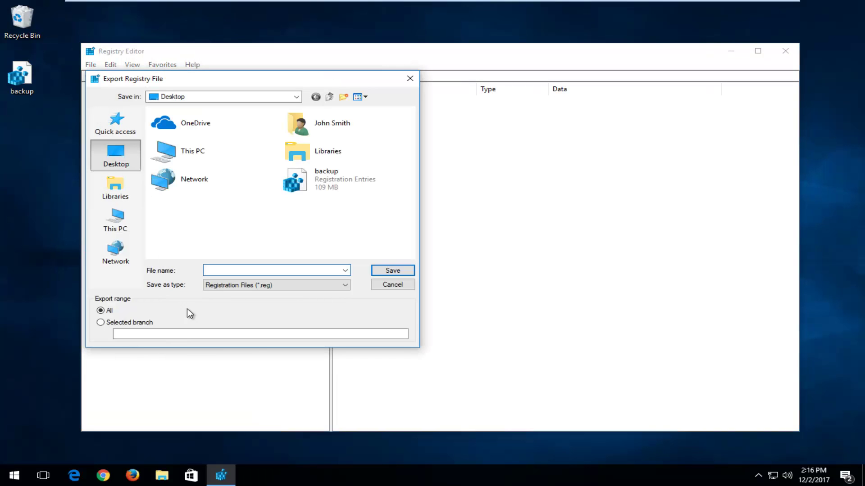
left_click(112, 323)
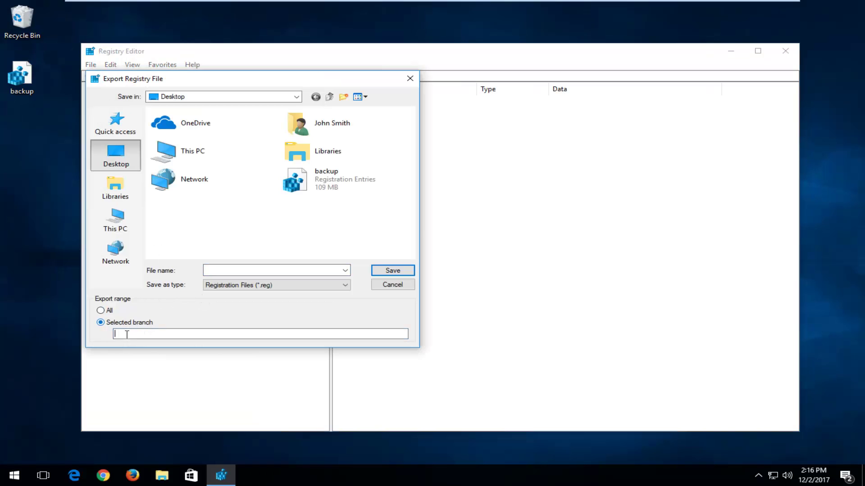
left_click(102, 310)
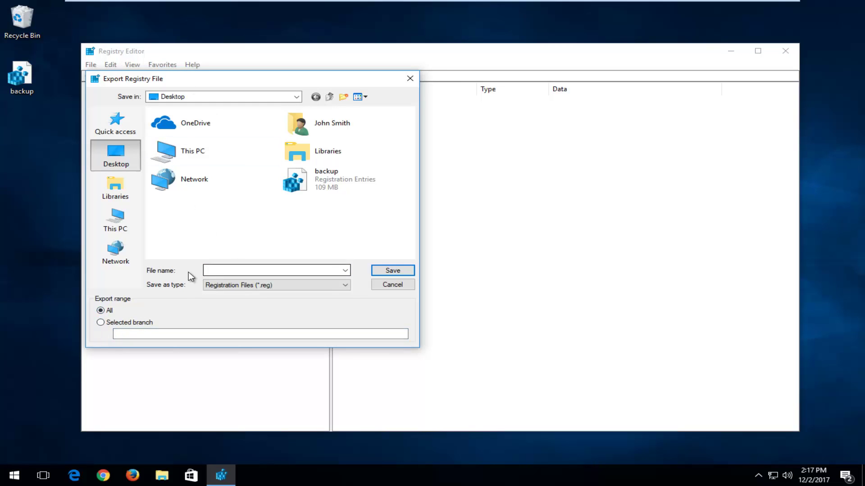
left_click(209, 272)
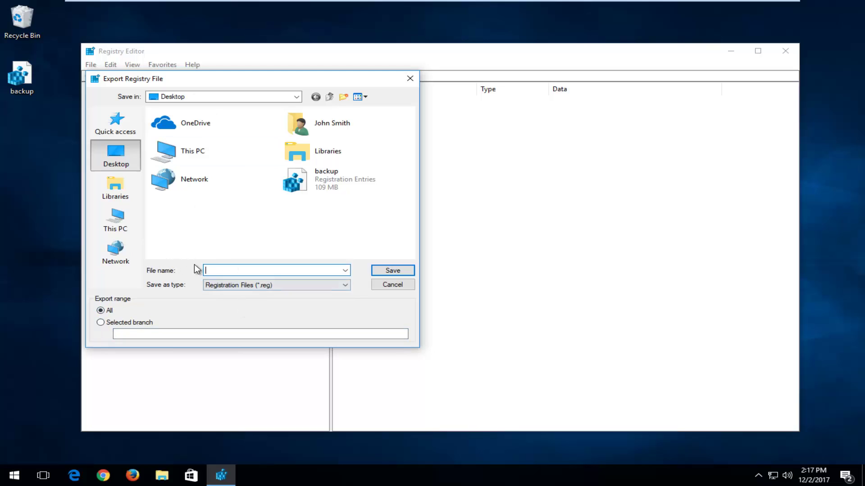
type("backup registry")
key("Return")
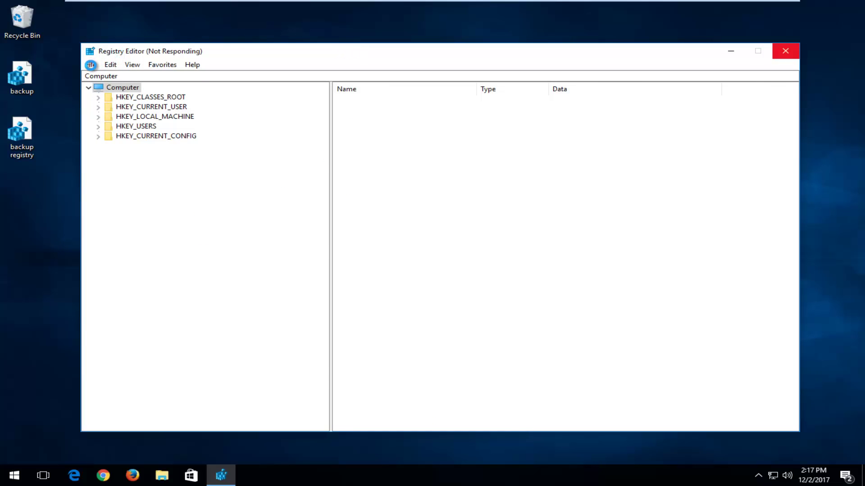
- Import the backup registration file from the Desktop into the registry
left_click(91, 66)
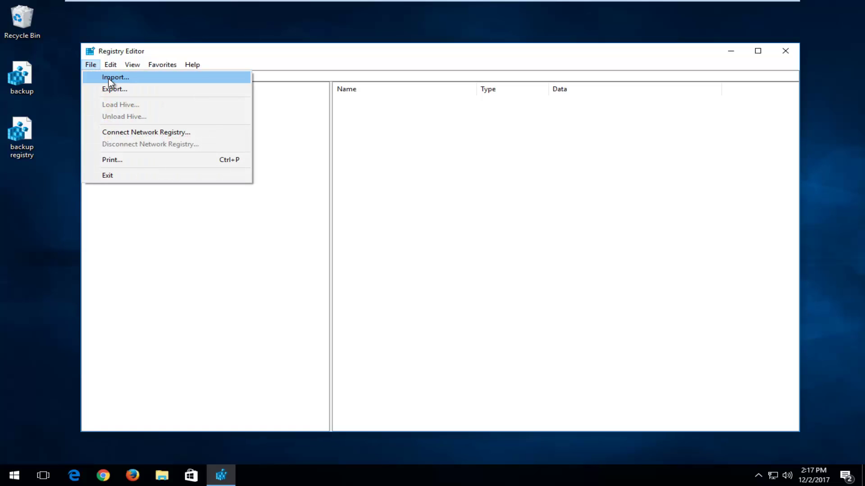
left_click(109, 77)
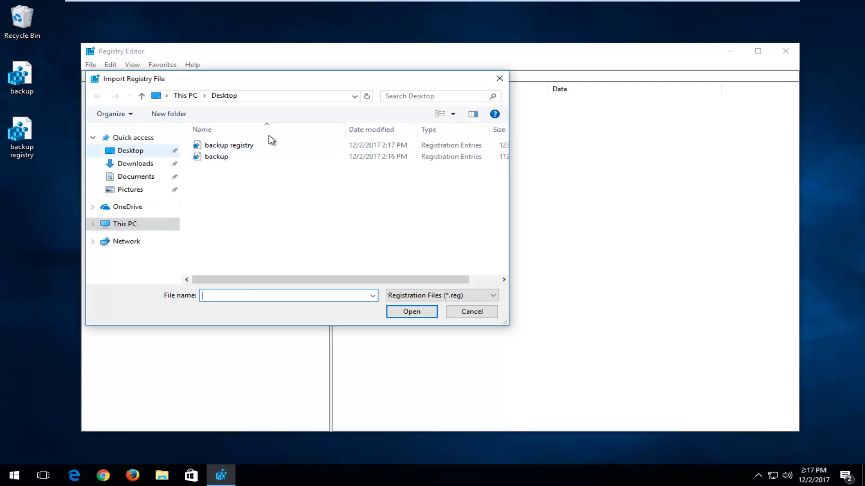
left_click(210, 157)
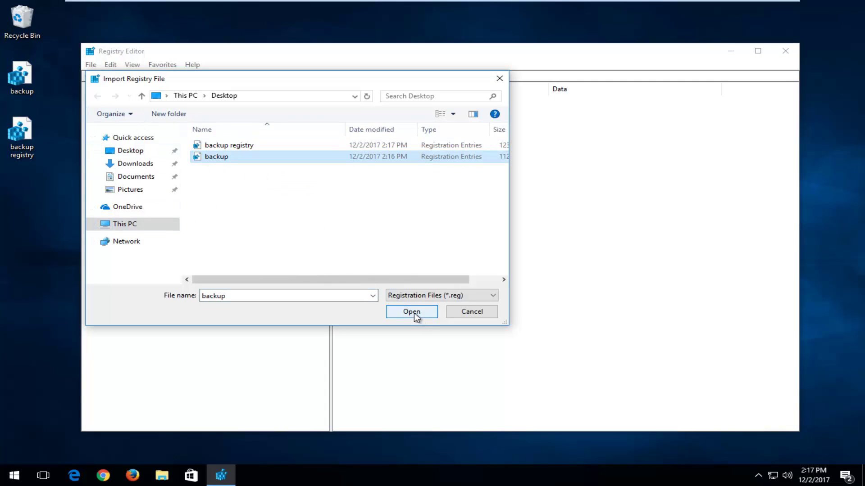
left_click(412, 312)
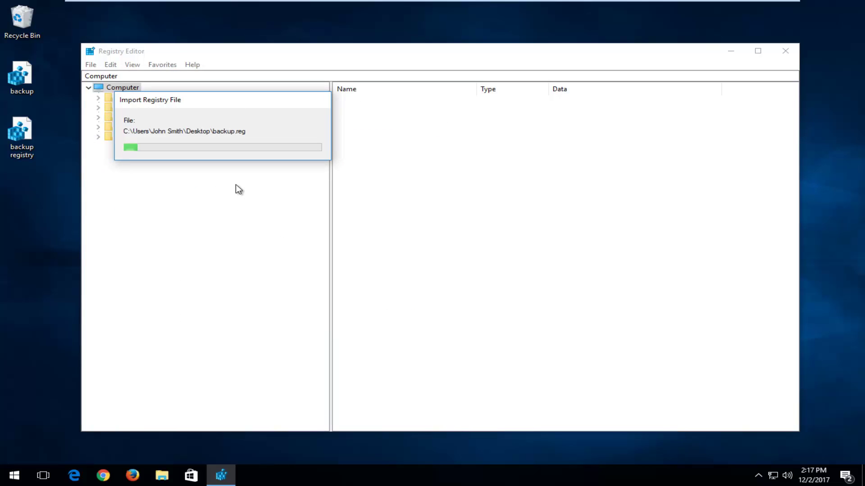